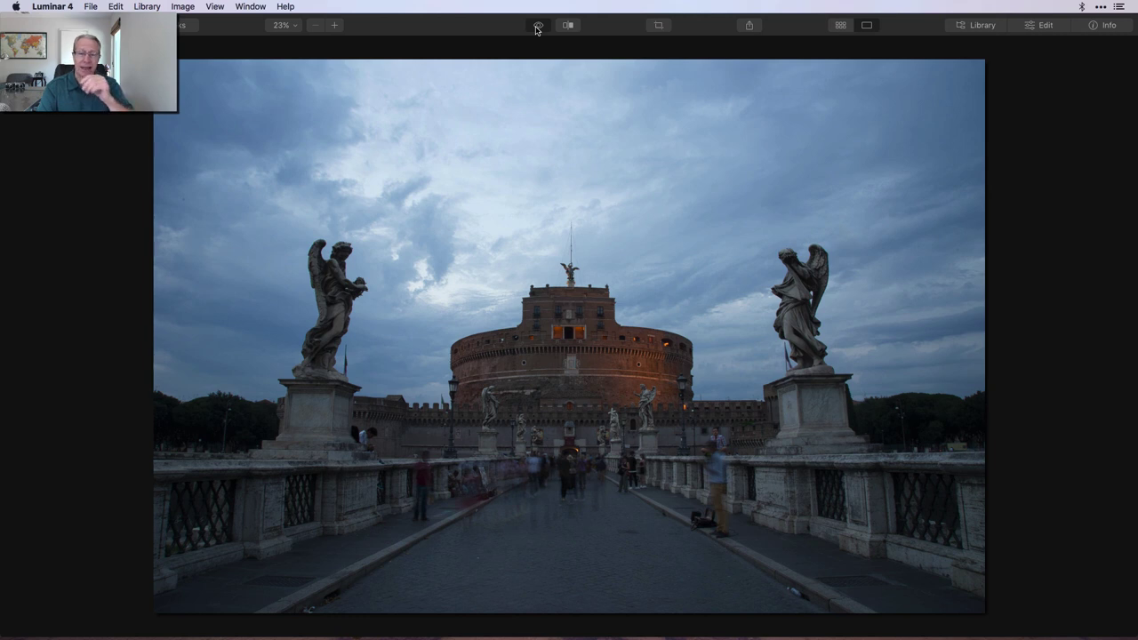
# - Open the Essentials tools for the castle photo and compare the edit with the original
pyautogui.click(537, 29)
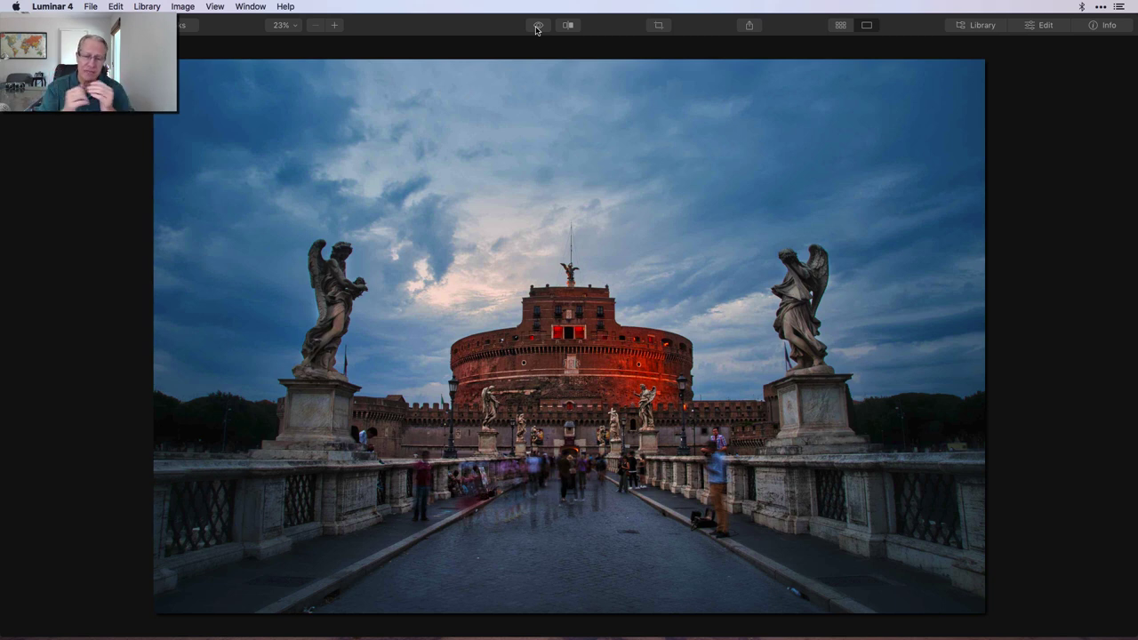
pyautogui.click(537, 27)
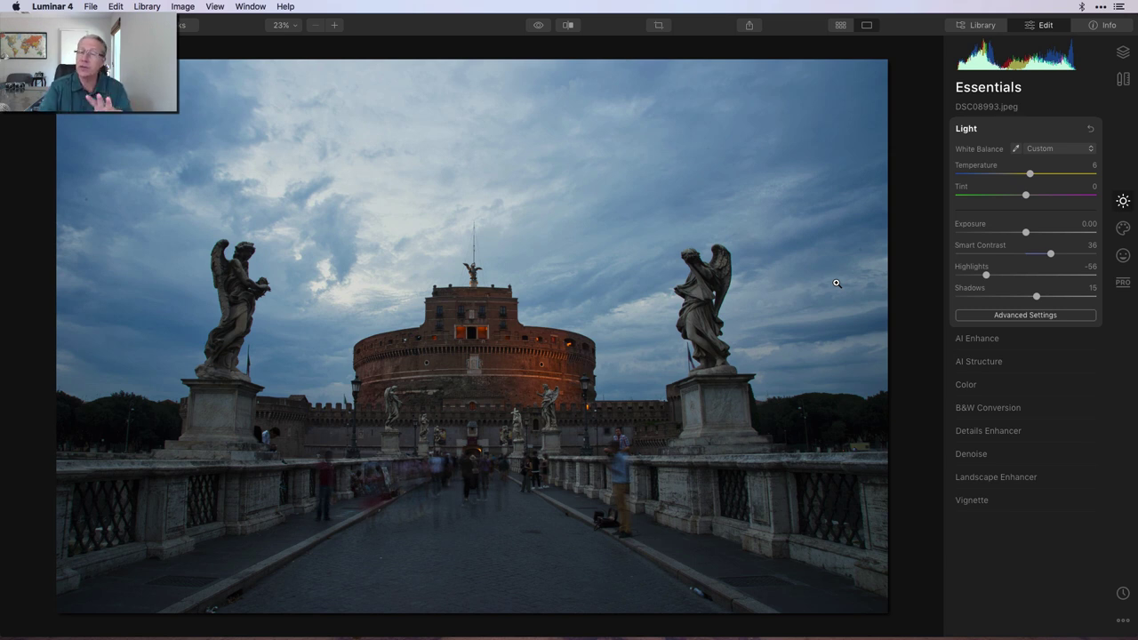
pyautogui.click(539, 27)
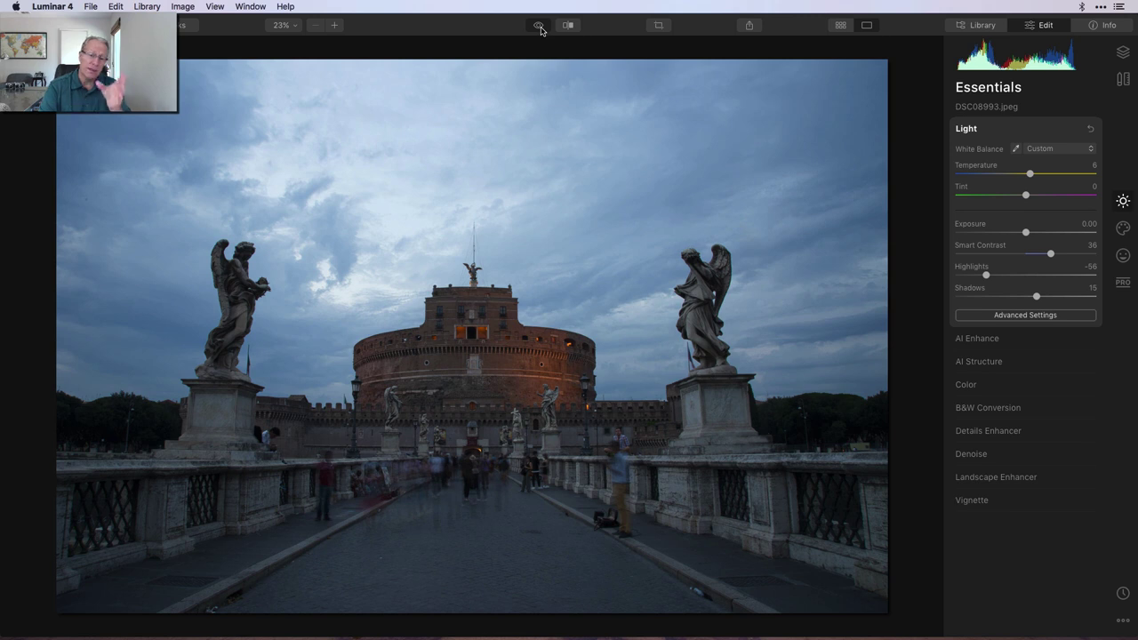
pyautogui.click(540, 29)
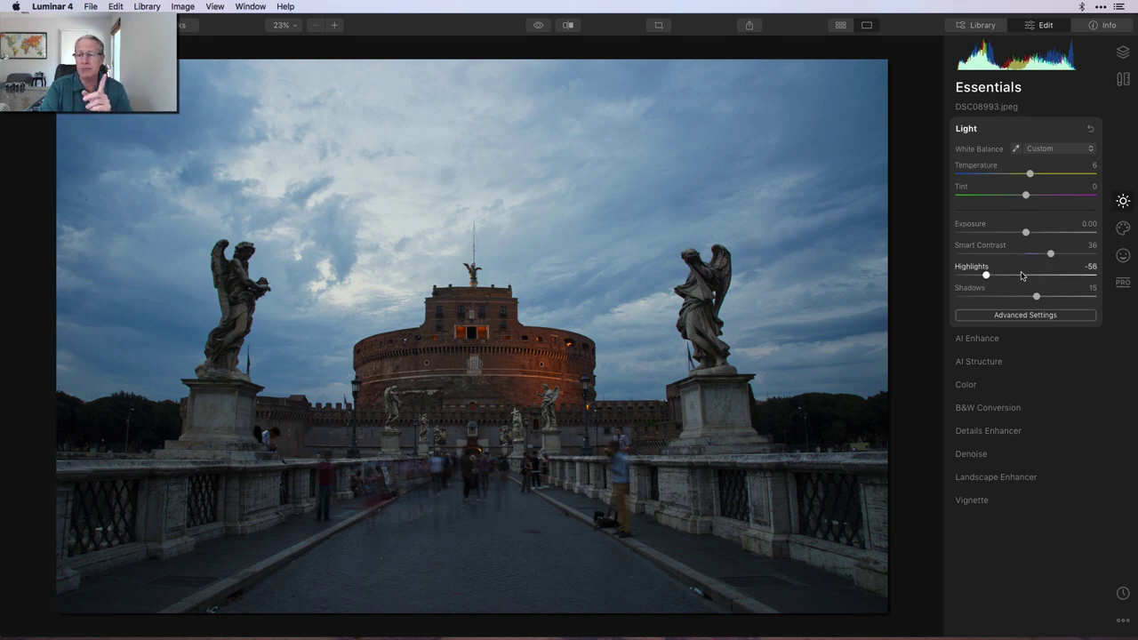
# - Check Light's advanced whites, blacks and curve, recompare with the original, then collapse Light
pyautogui.click(1039, 318)
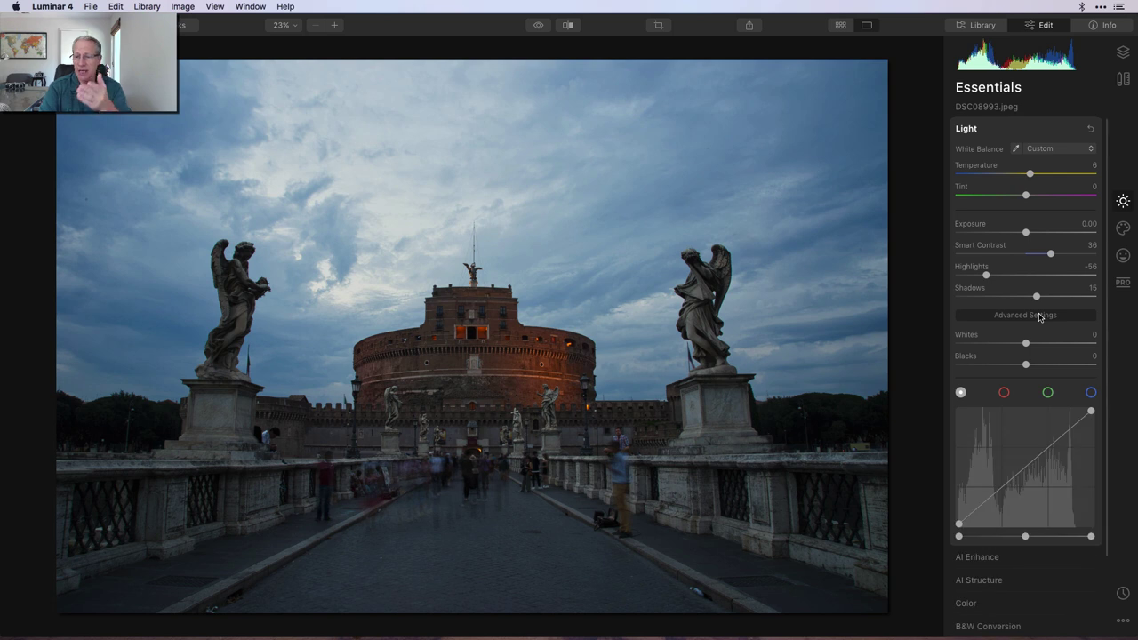
pyautogui.click(1040, 318)
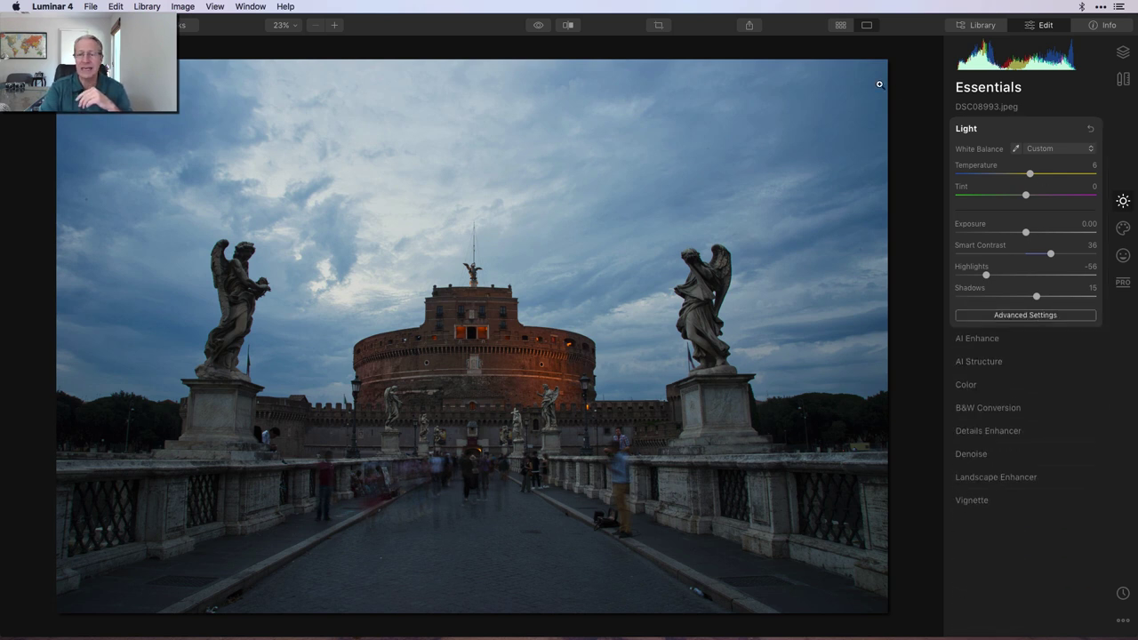
pyautogui.click(539, 27)
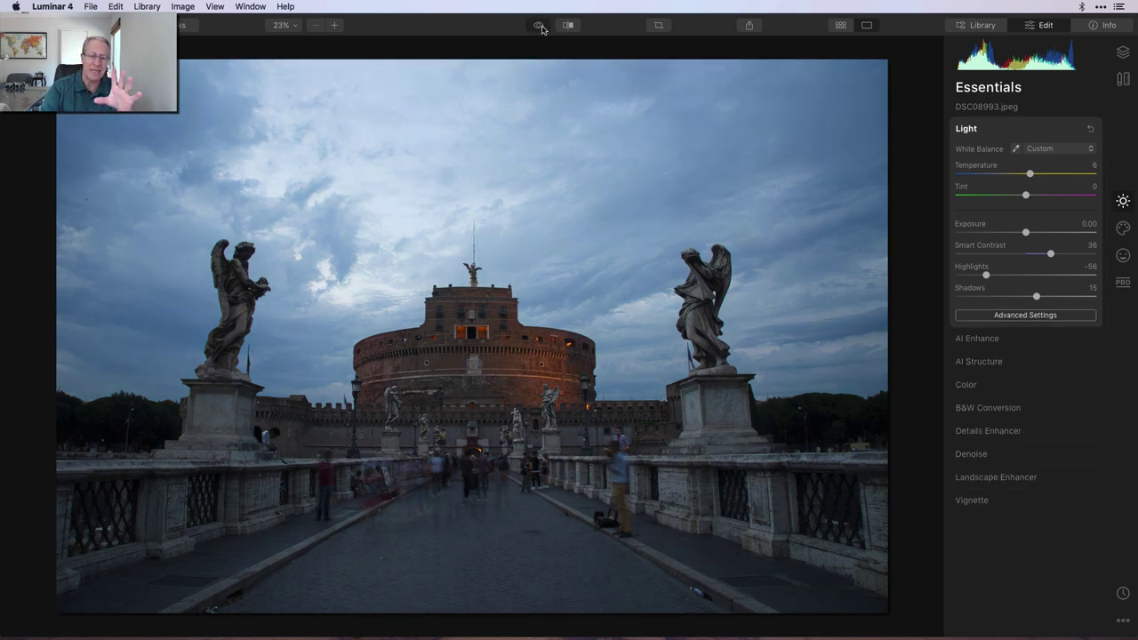
pyautogui.click(540, 27)
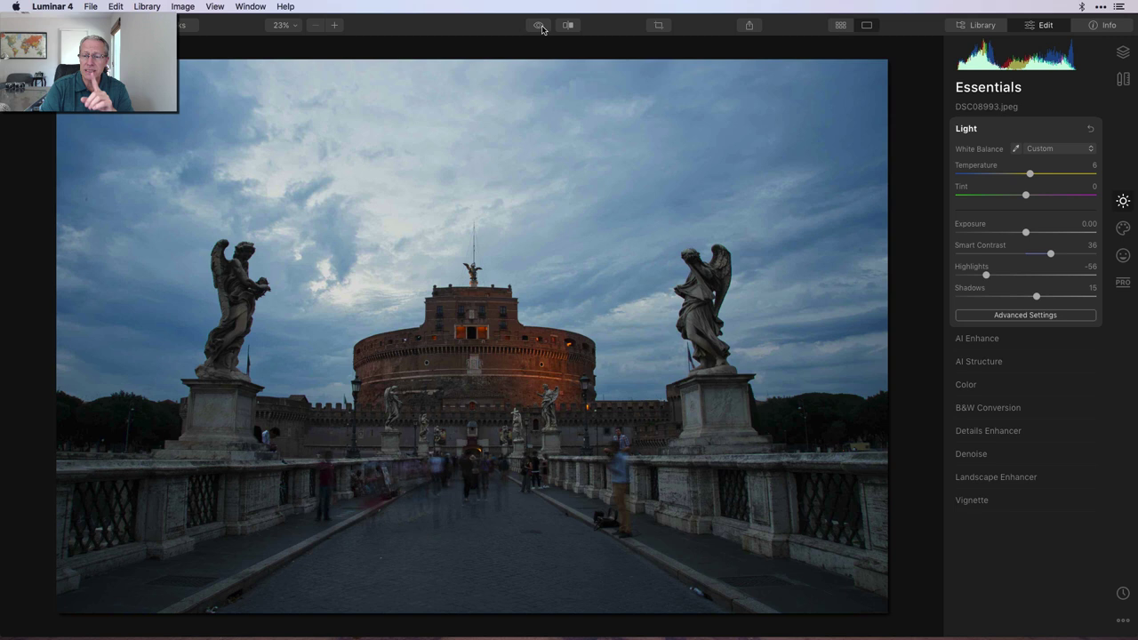
pyautogui.click(1036, 130)
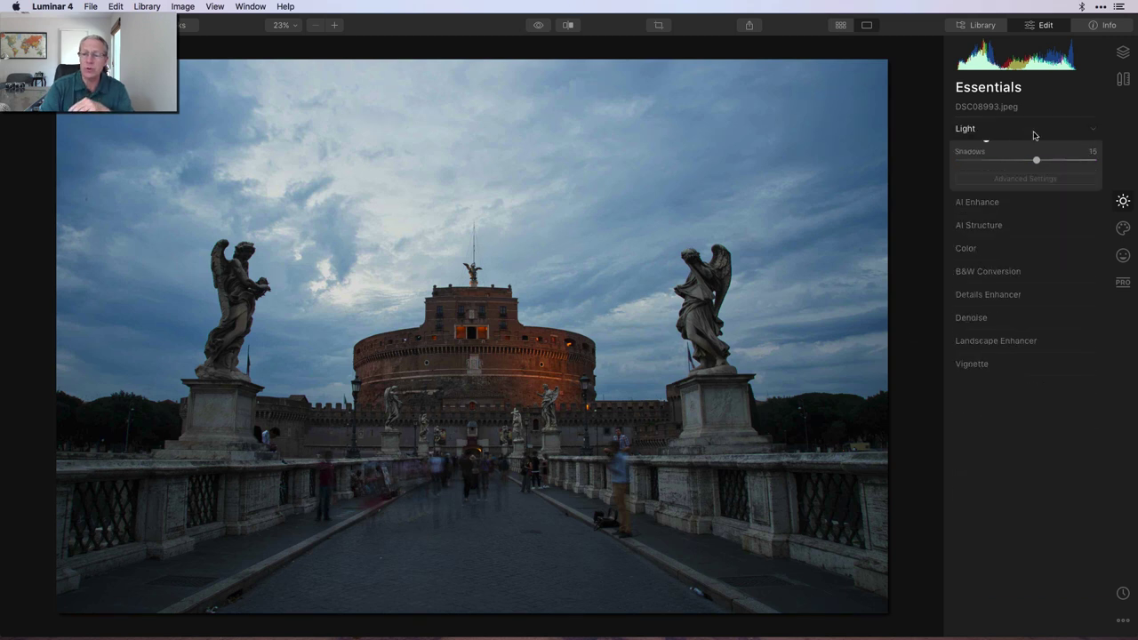
# - Enable Adjustment Layer 1 and brush its mask over the castle and central bridge
pyautogui.click(1123, 53)
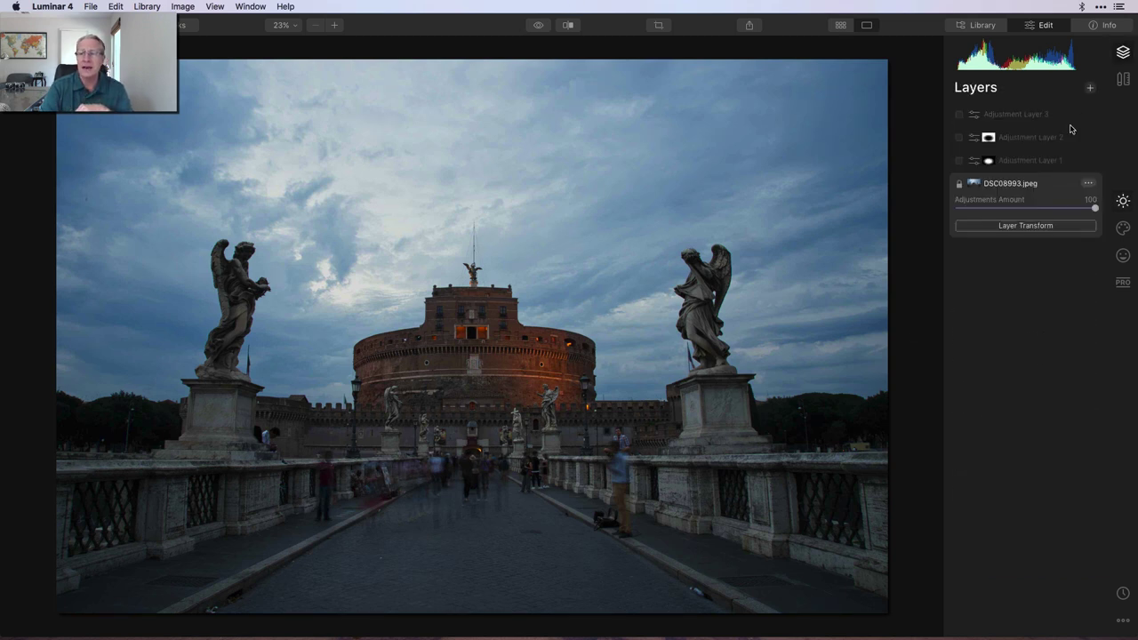
pyautogui.click(1021, 162)
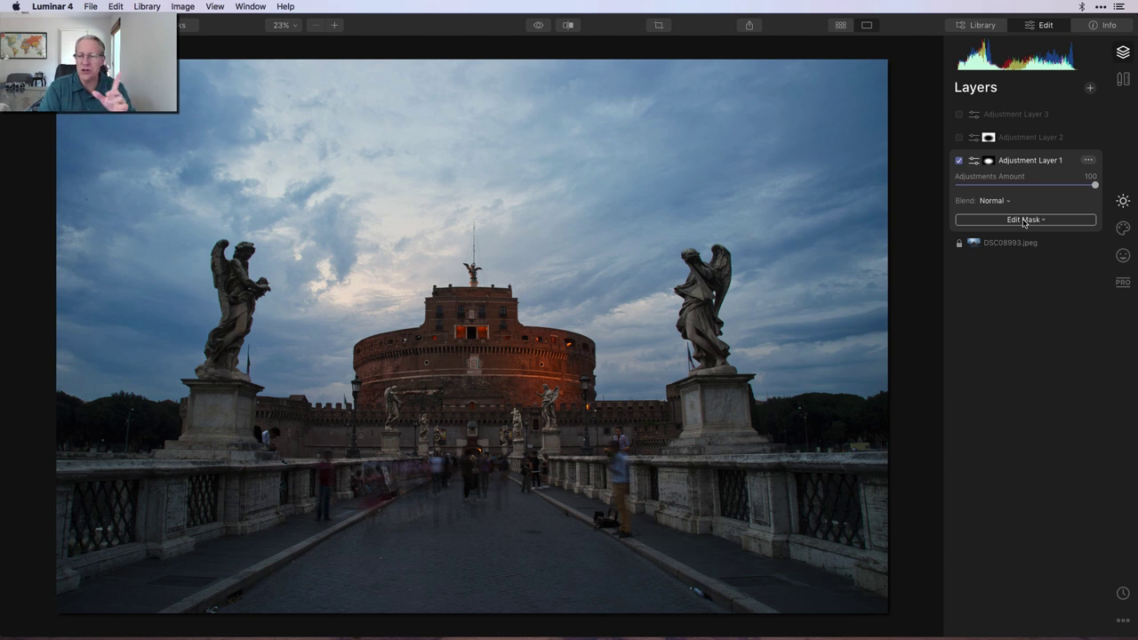
pyautogui.click(1025, 221)
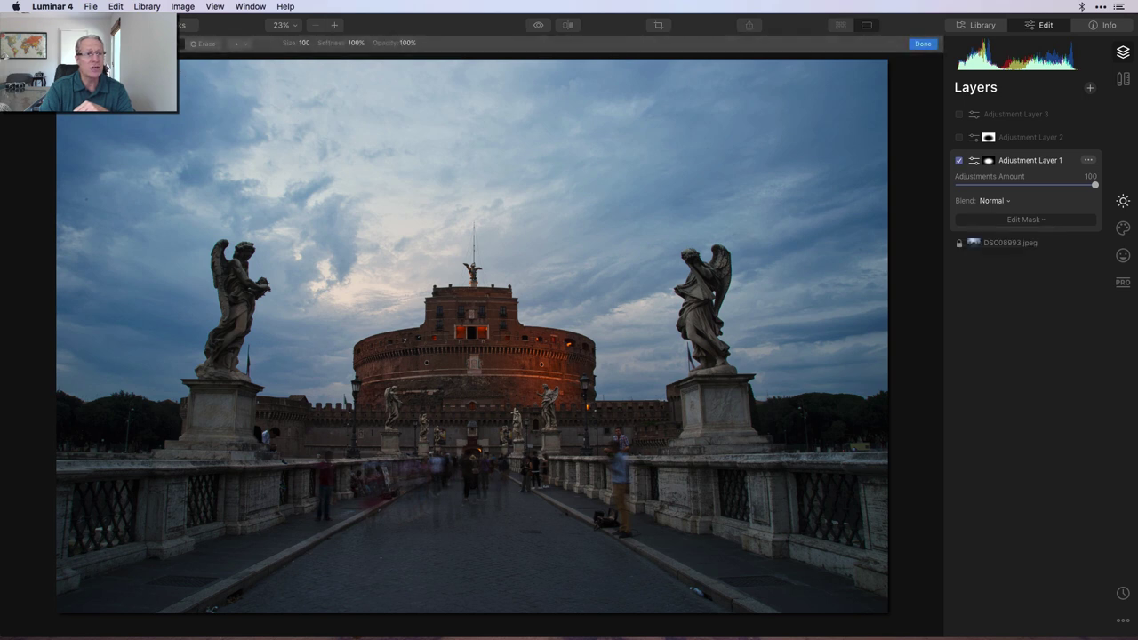
pyautogui.moveTo(471, 293); pyautogui.dragTo(471, 498)
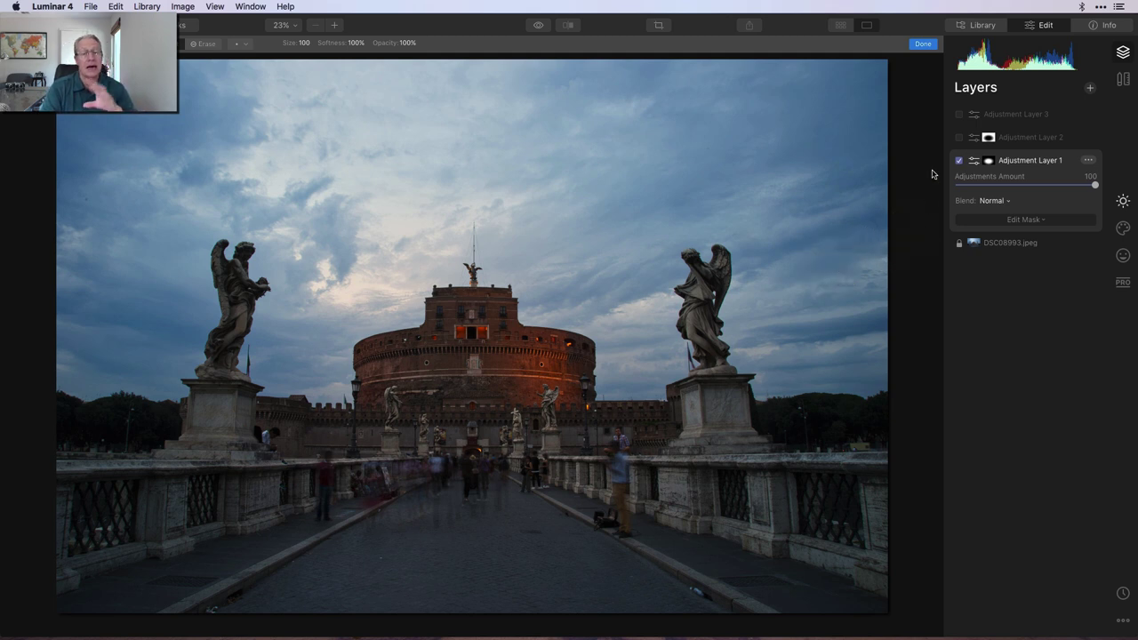
# - Finish the mask and show Layer 1's Light settings: Temperature 9, Tint 17, Smart Contrast 15
pyautogui.click(923, 44)
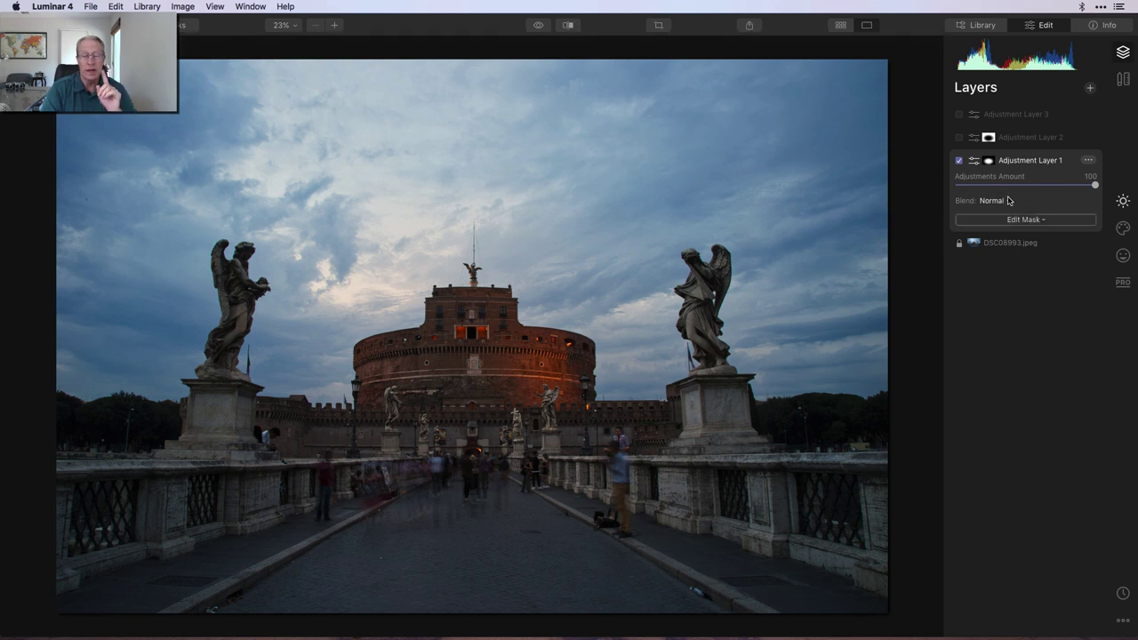
pyautogui.click(1123, 201)
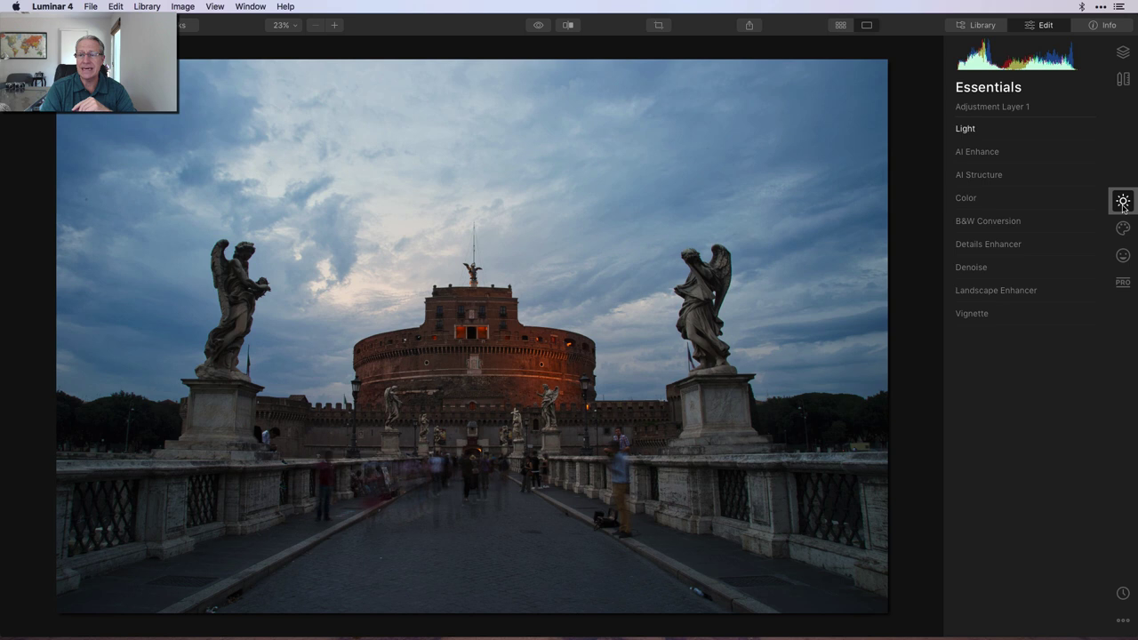
pyautogui.click(1008, 132)
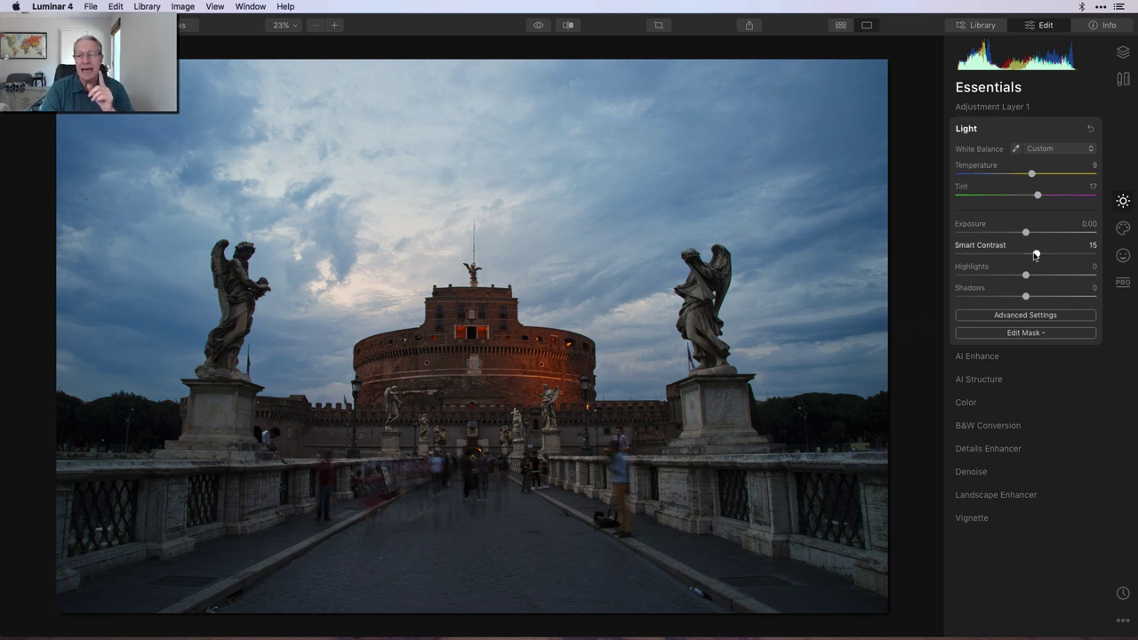
pyautogui.click(1038, 316)
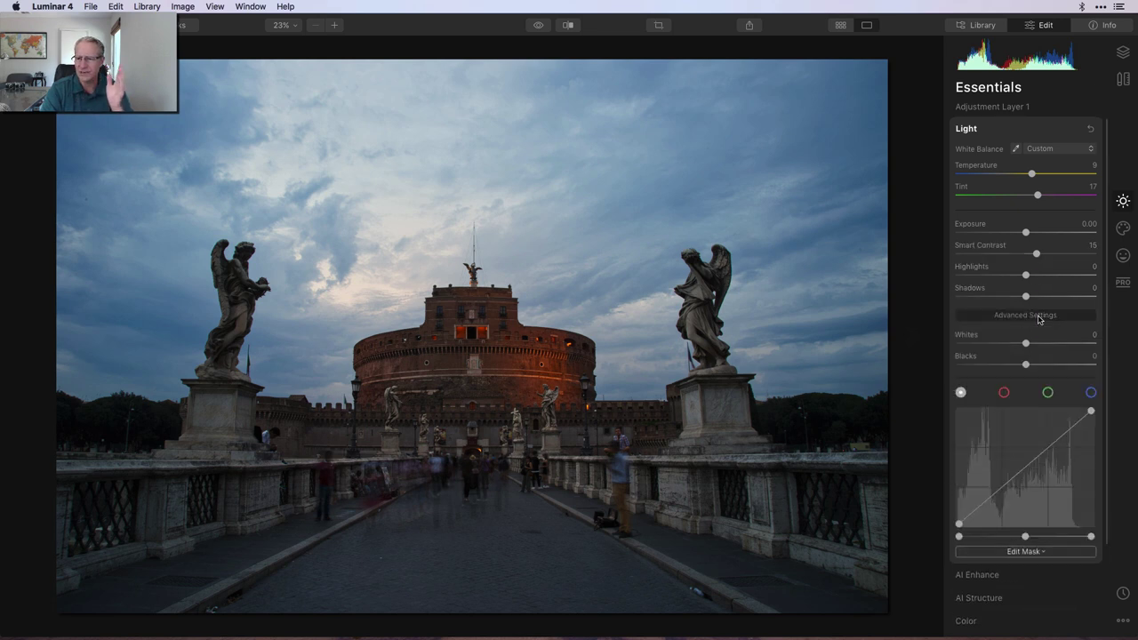
pyautogui.click(1039, 316)
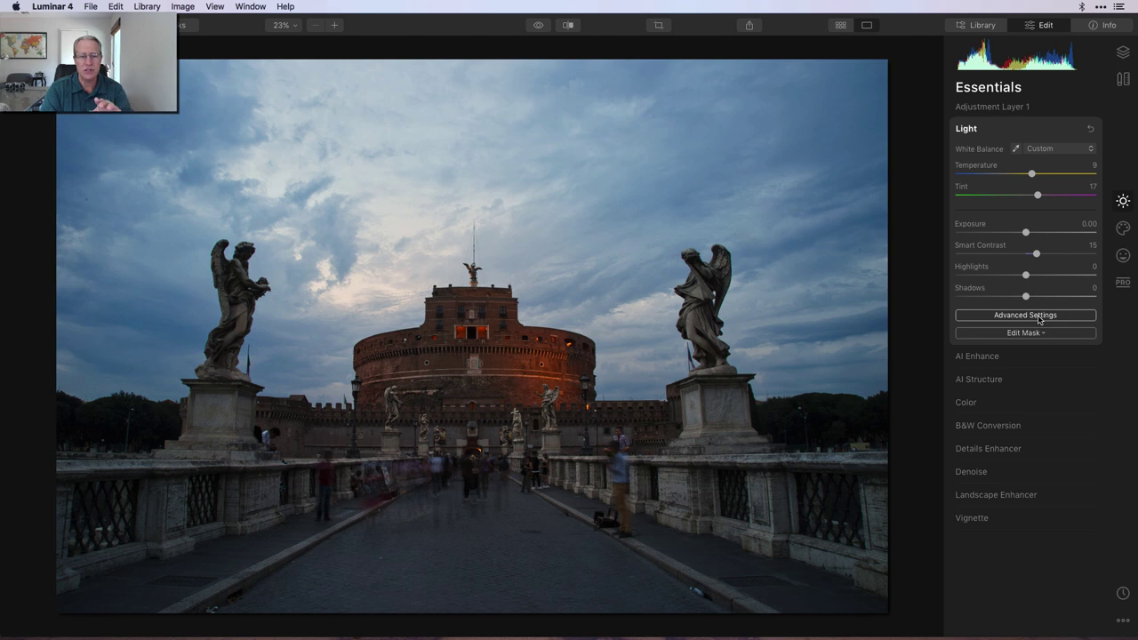
# - Switch on AI Enhance (AI Accent 30) and AI Structure (Amount 34, Boost 18) for Adjustment Layer 1
pyautogui.click(1010, 361)
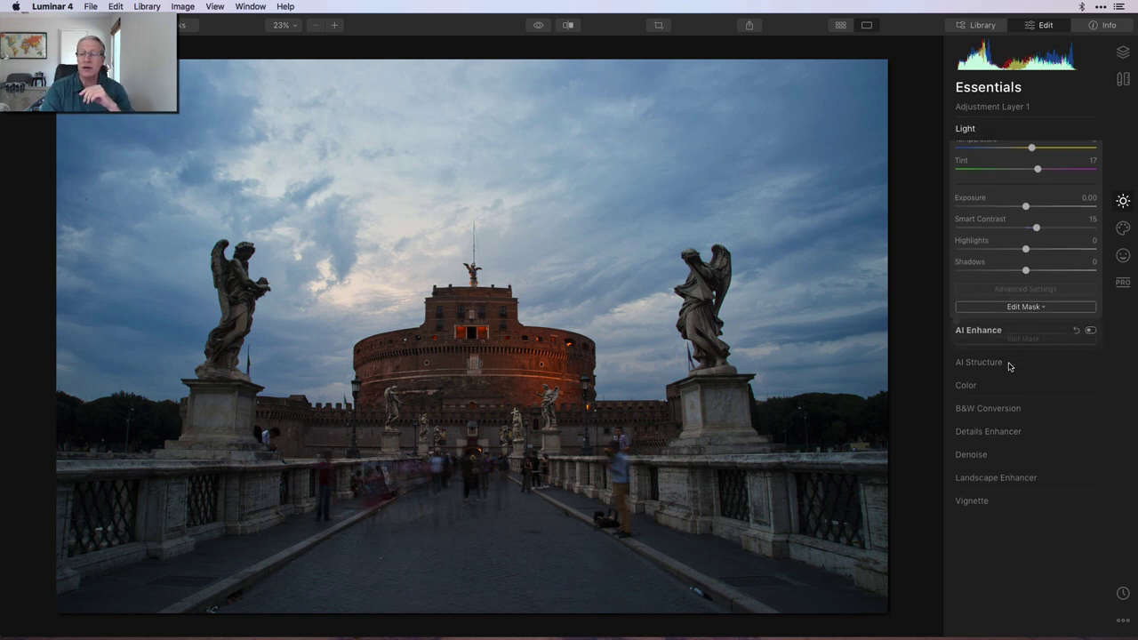
pyautogui.click(1092, 152)
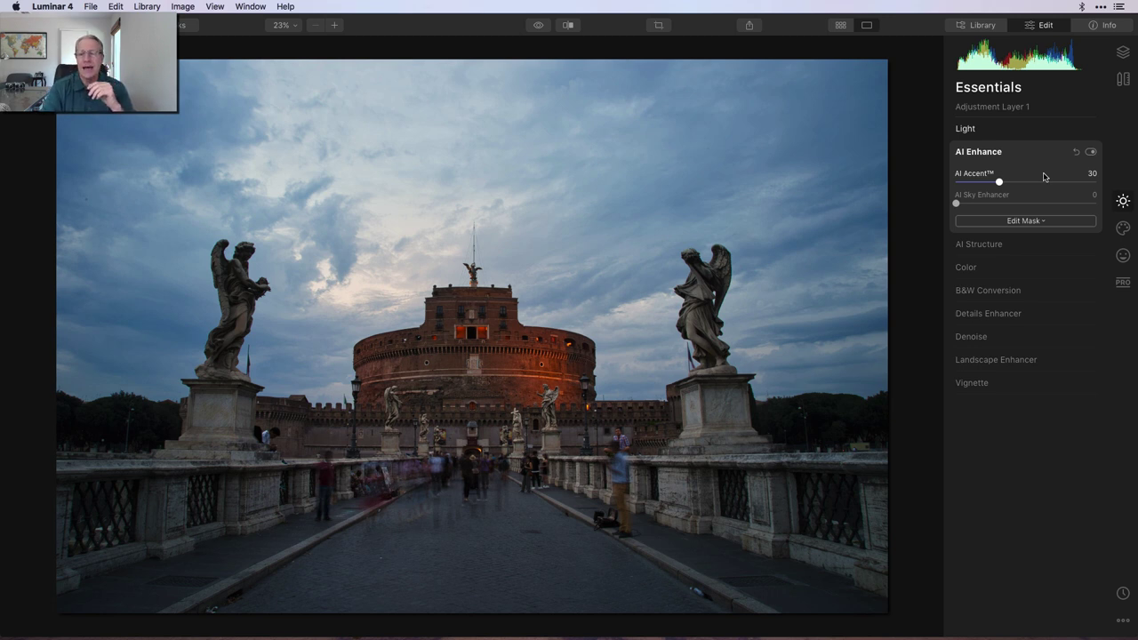
pyautogui.click(1016, 244)
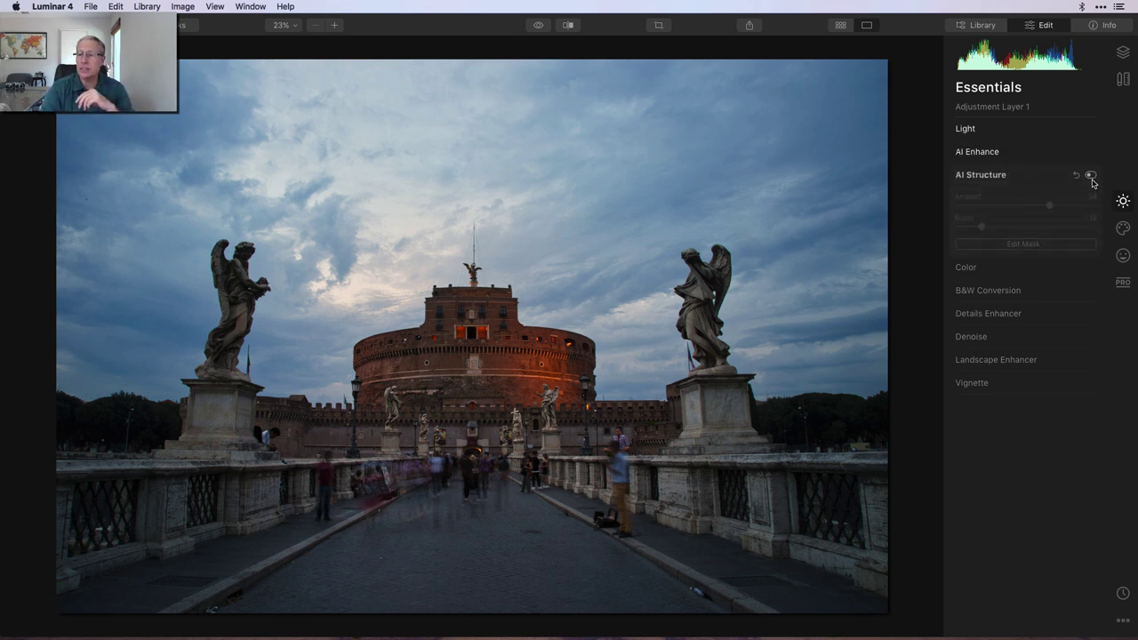
pyautogui.click(1092, 178)
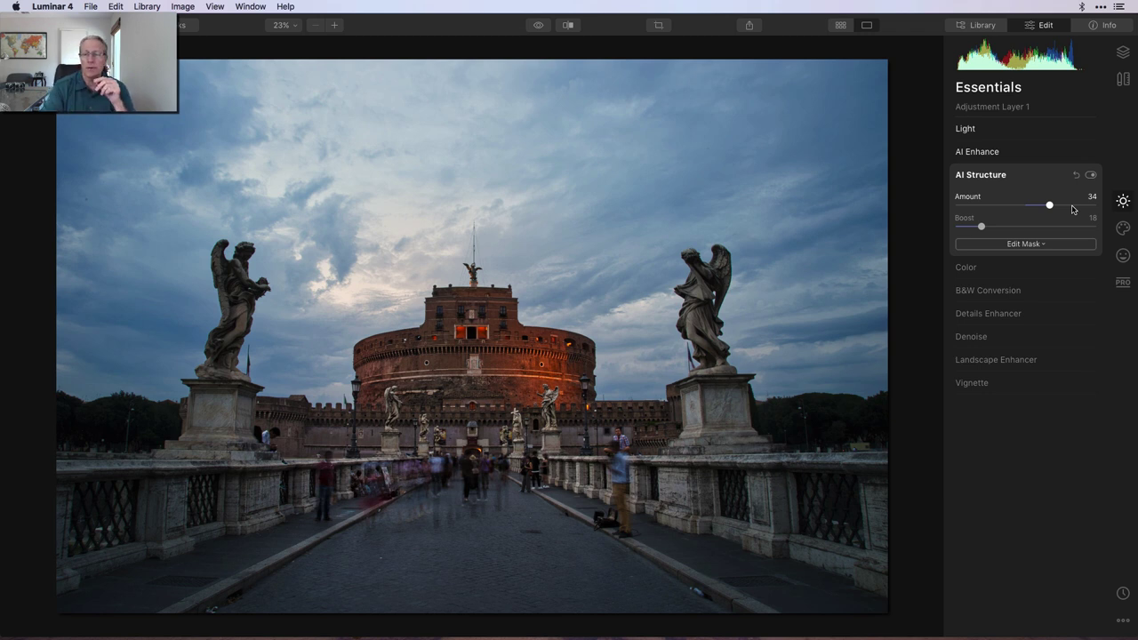
# - Hide and reshow Adjustment Layer 1 to compare, then return to its Essentials tools
pyautogui.click(1123, 51)
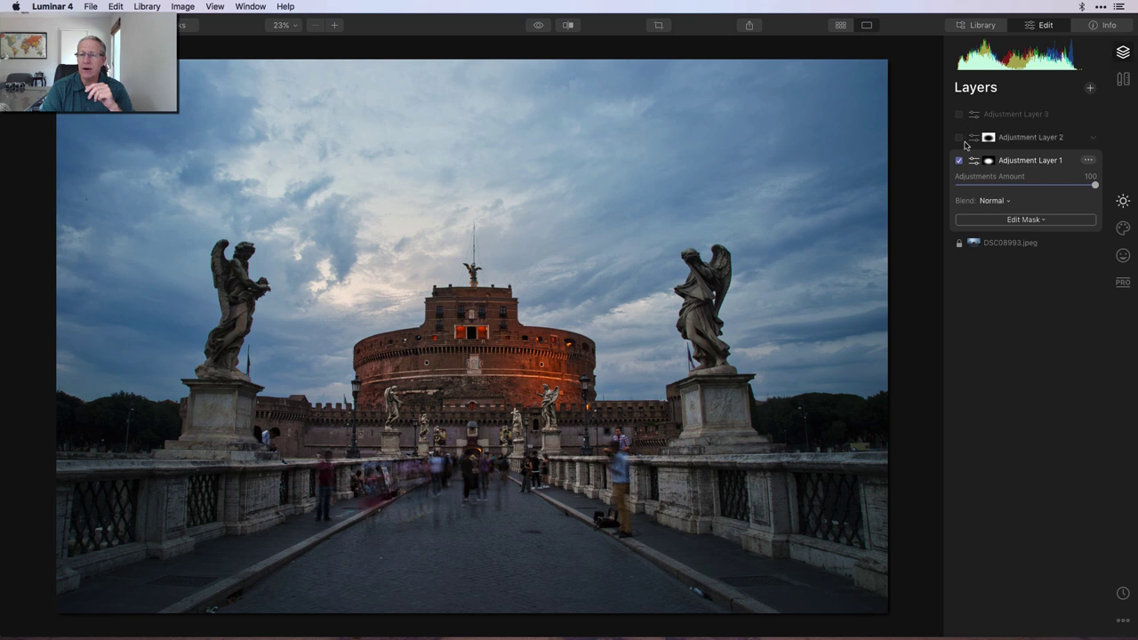
pyautogui.click(958, 161)
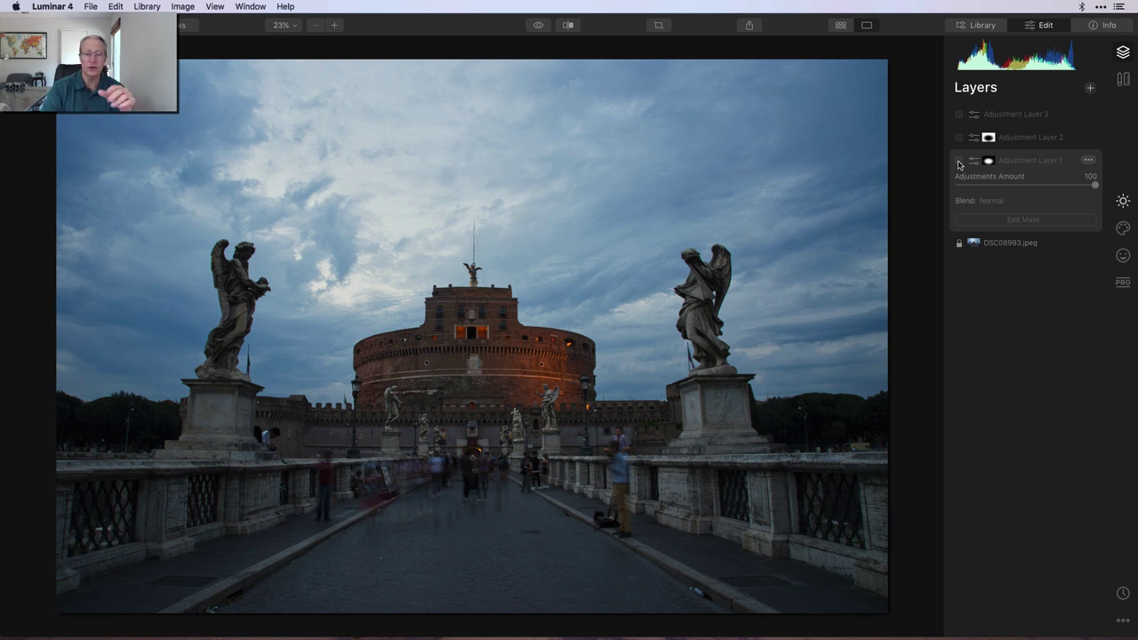
pyautogui.click(958, 161)
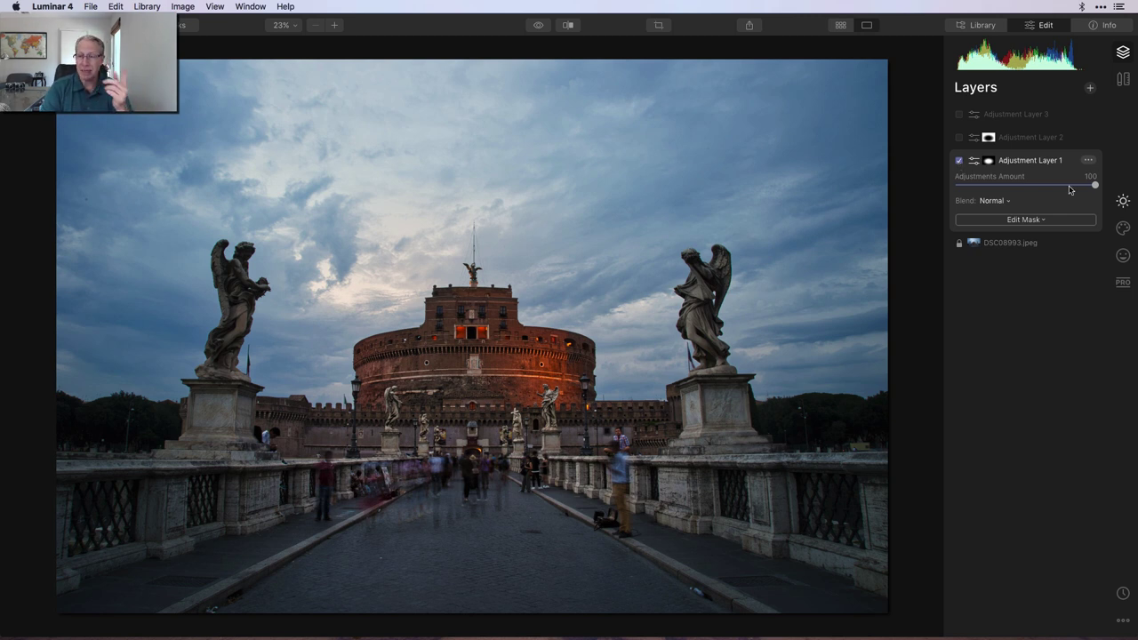
pyautogui.click(1123, 201)
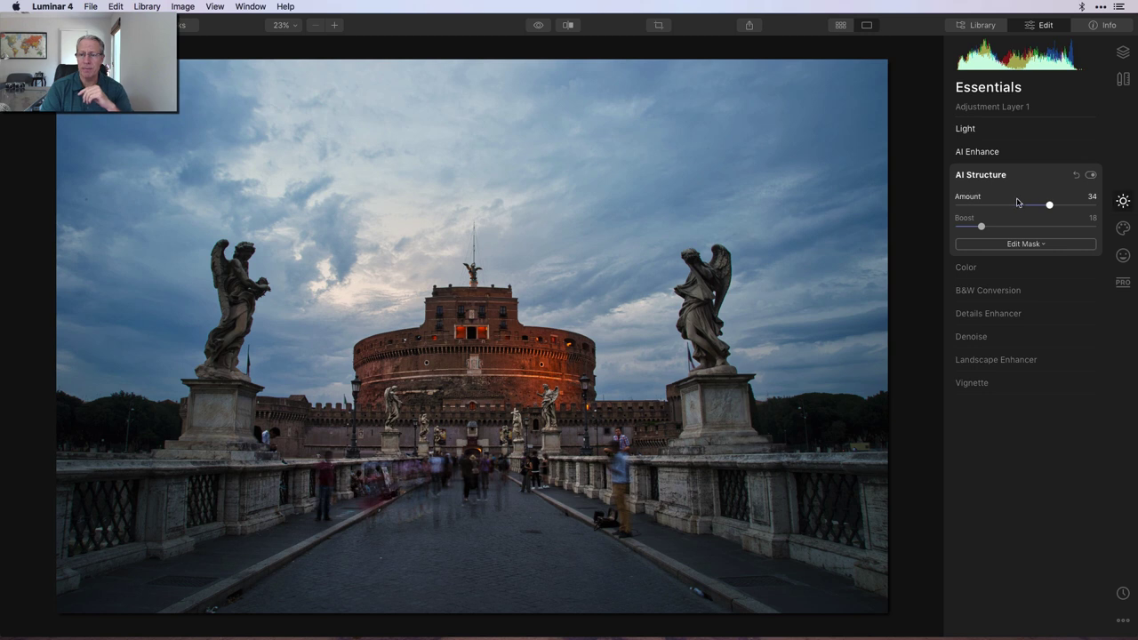
# - Enable Layer 1's Color (Saturation 8, Vibrance 22) and check orange -31 and yellow -34 hues
pyautogui.click(1012, 269)
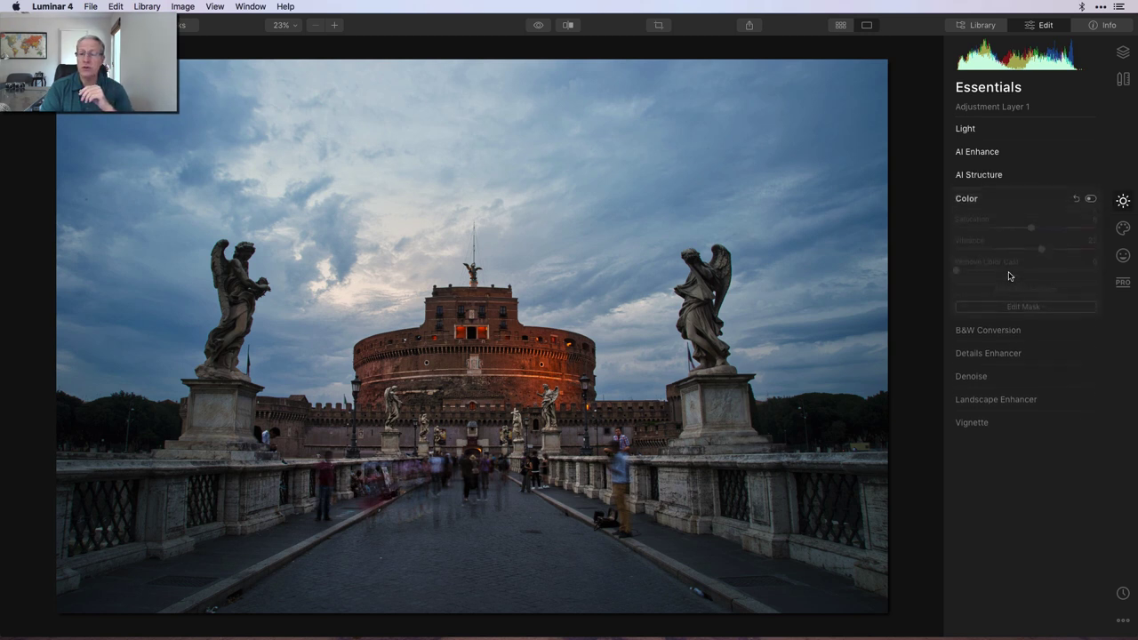
pyautogui.click(1091, 198)
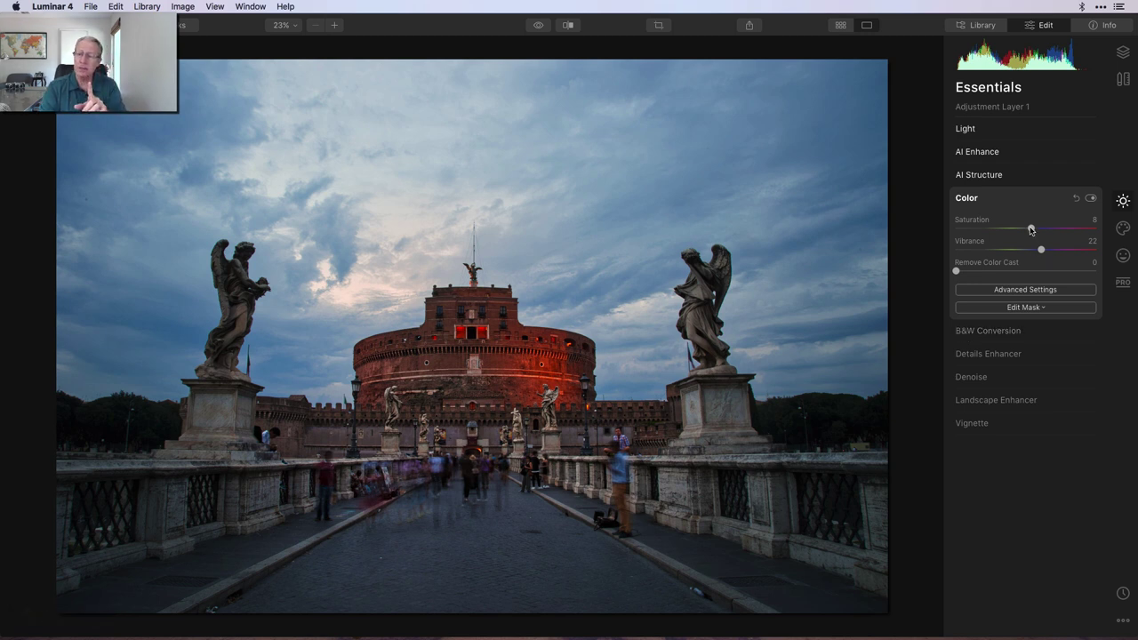
pyautogui.click(1025, 290)
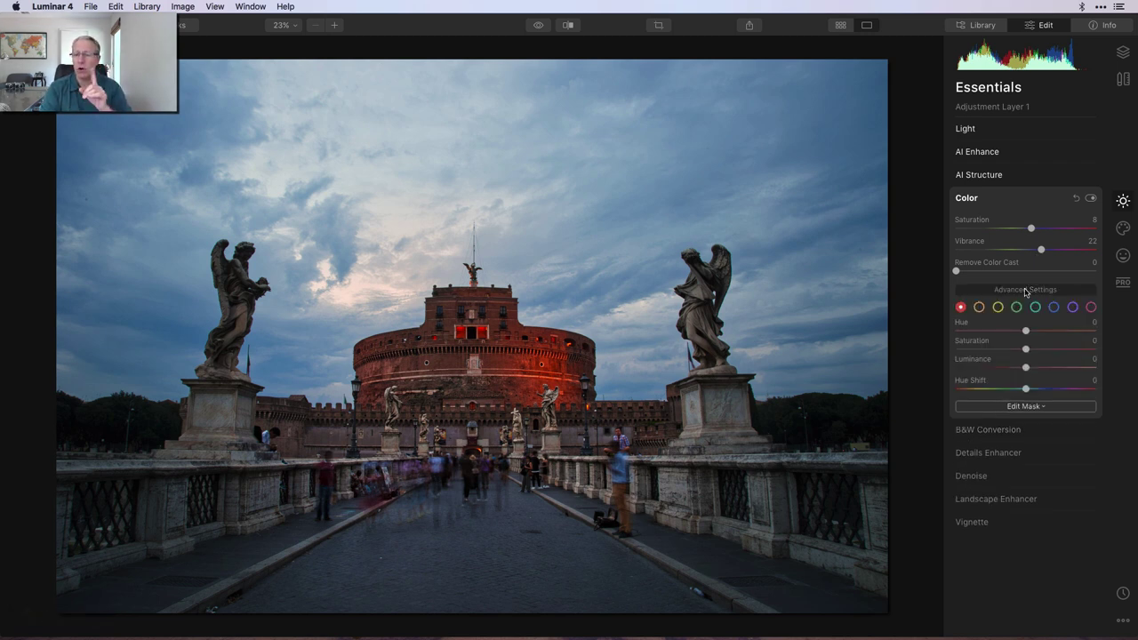
pyautogui.click(979, 307)
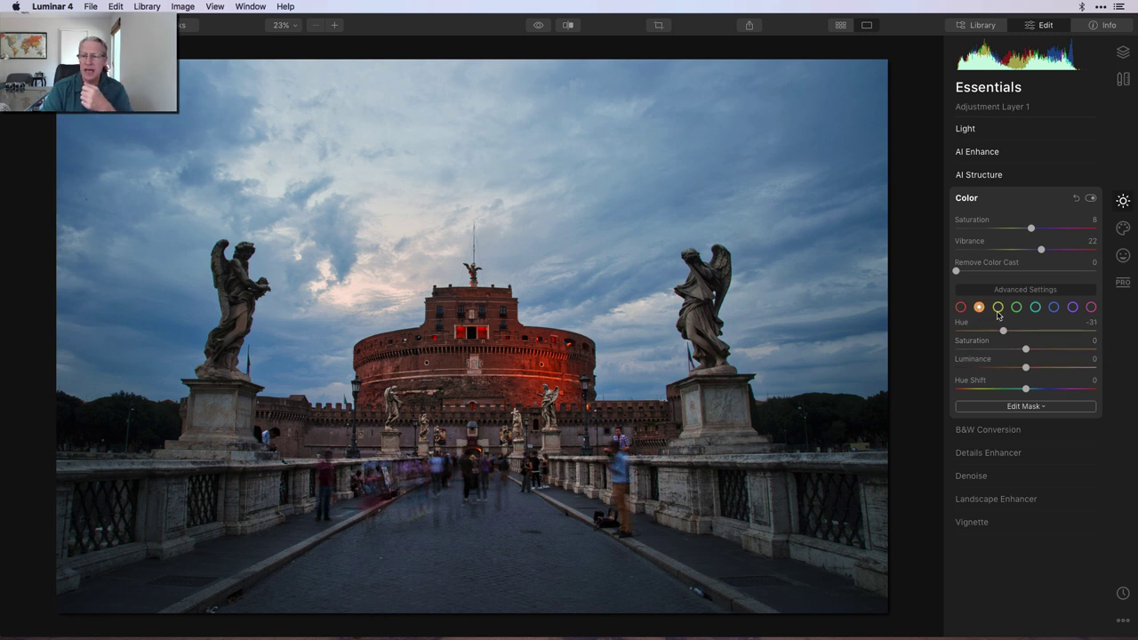
pyautogui.click(998, 307)
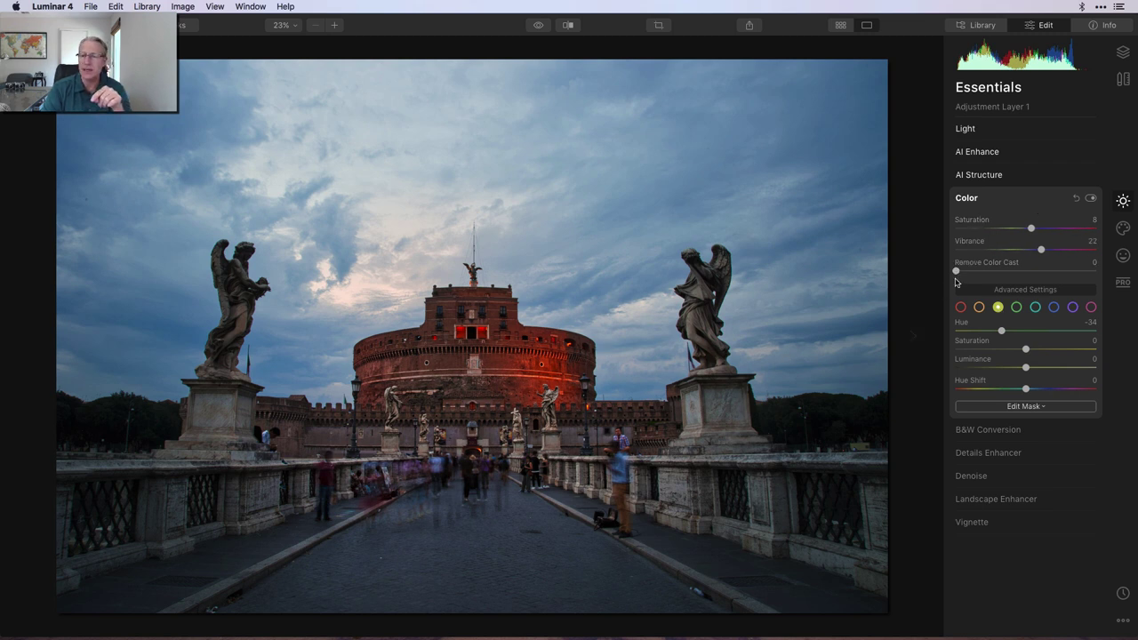
# - Toggle Color off and on to compare, then revisit the orange hue at -31
pyautogui.click(1091, 198)
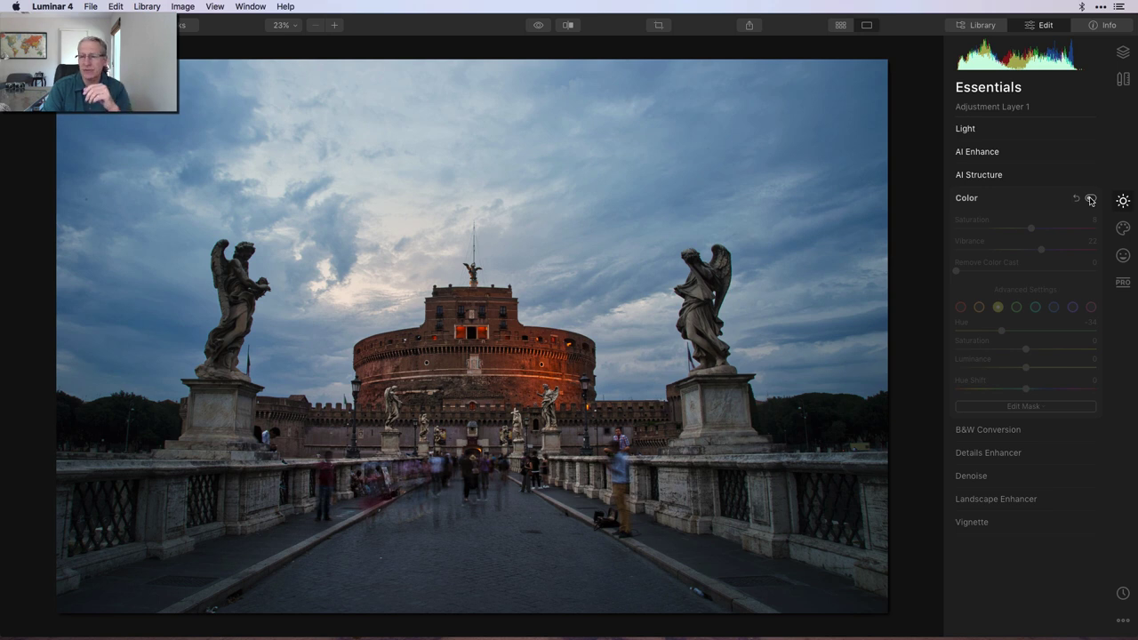
pyautogui.click(1091, 199)
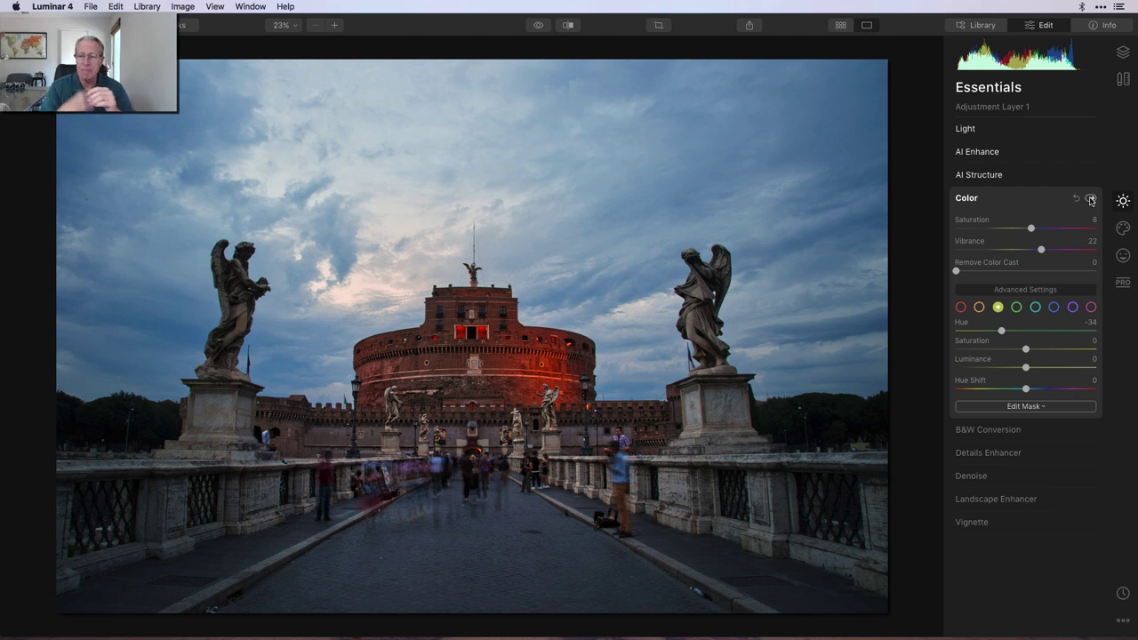
pyautogui.click(979, 307)
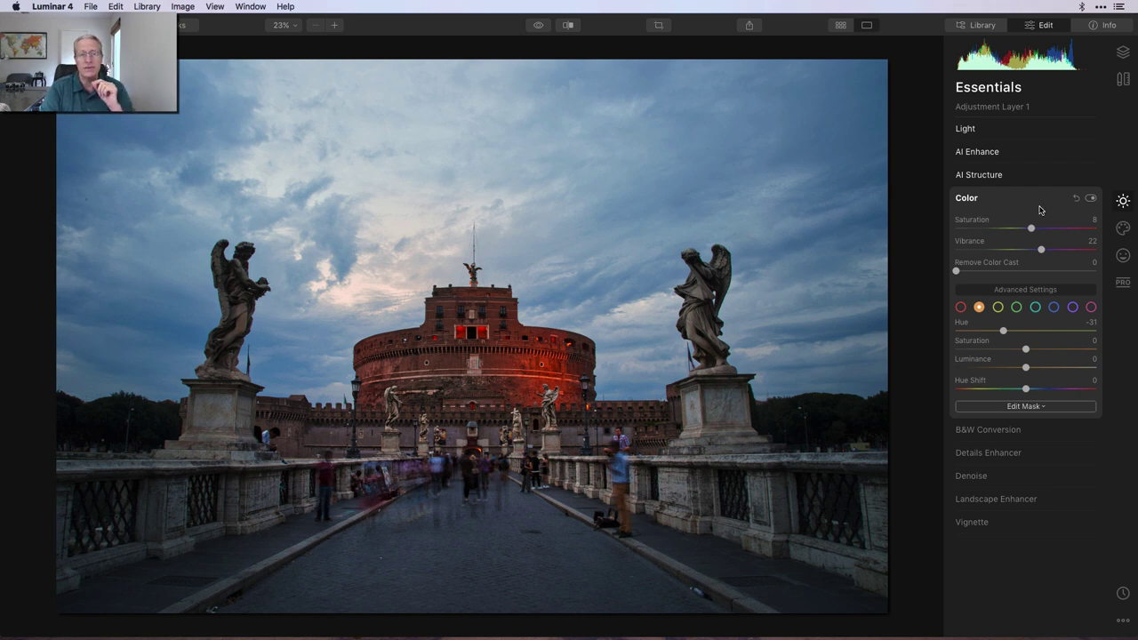
# - Enable Landscape Enhancer at Golden Hour 20, compare it off and on, then show the Layers list
pyautogui.click(1039, 210)
pyautogui.click(1016, 289)
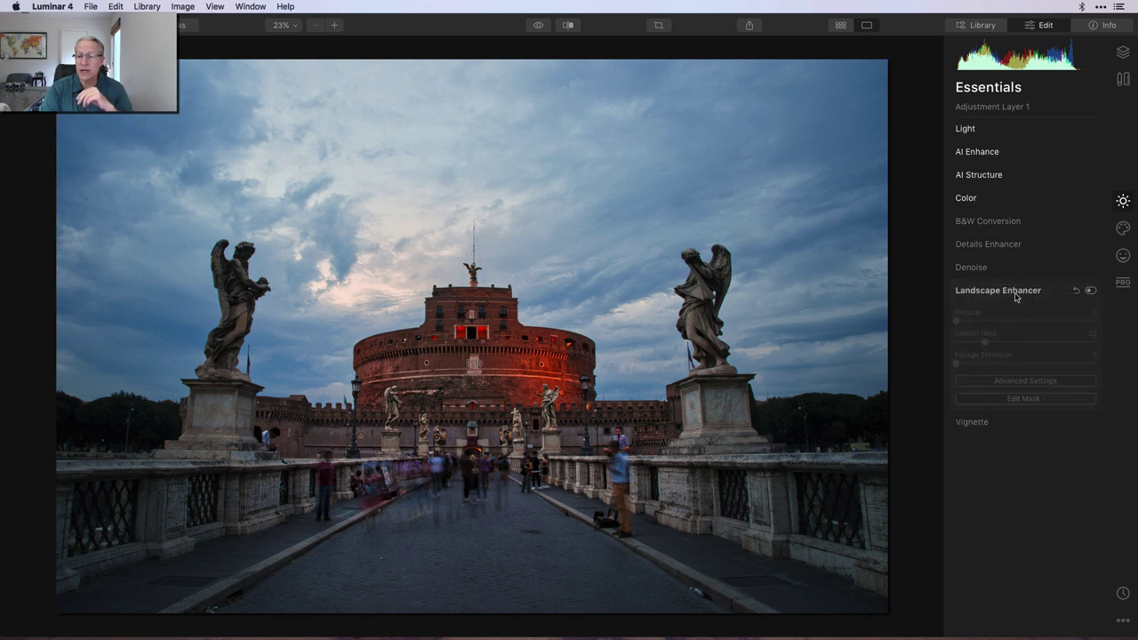
pyautogui.click(1091, 291)
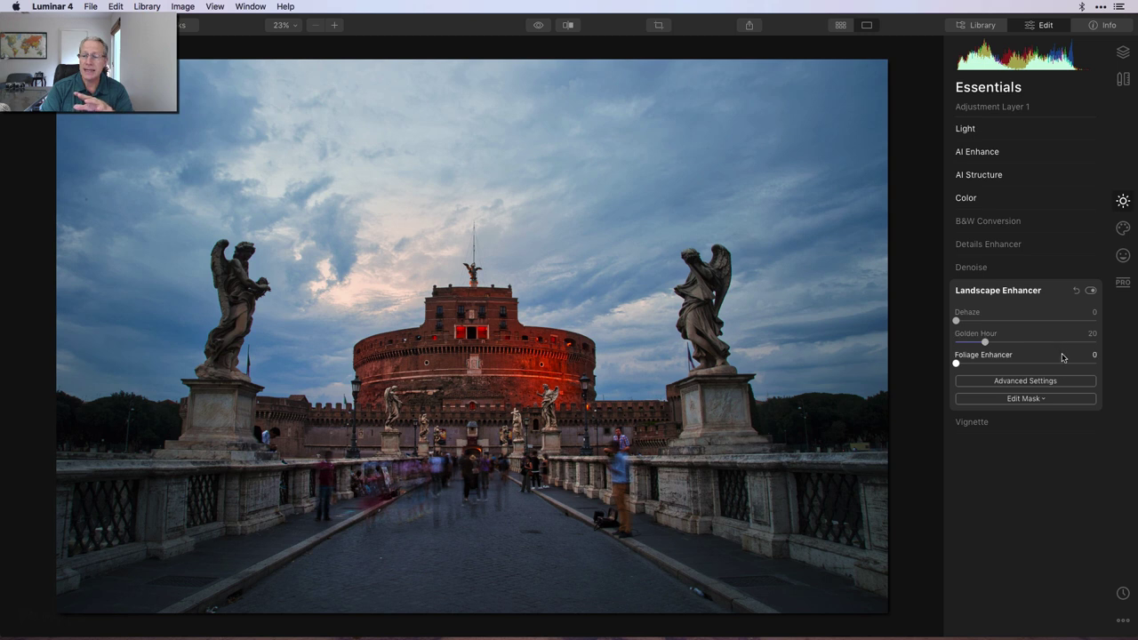
pyautogui.click(1091, 291)
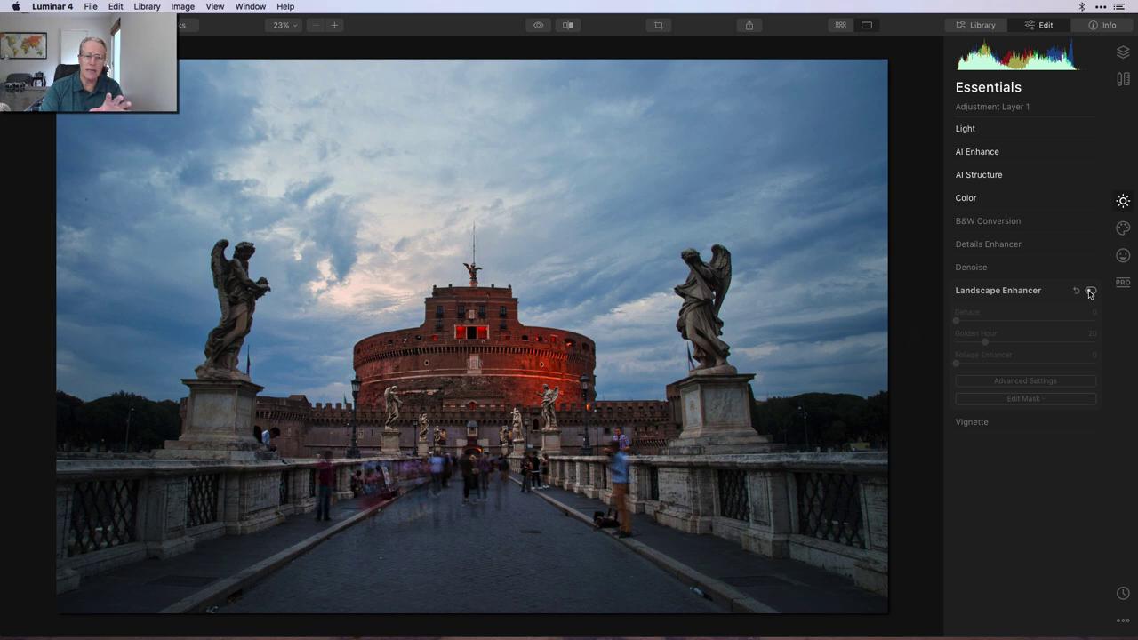
pyautogui.click(1091, 290)
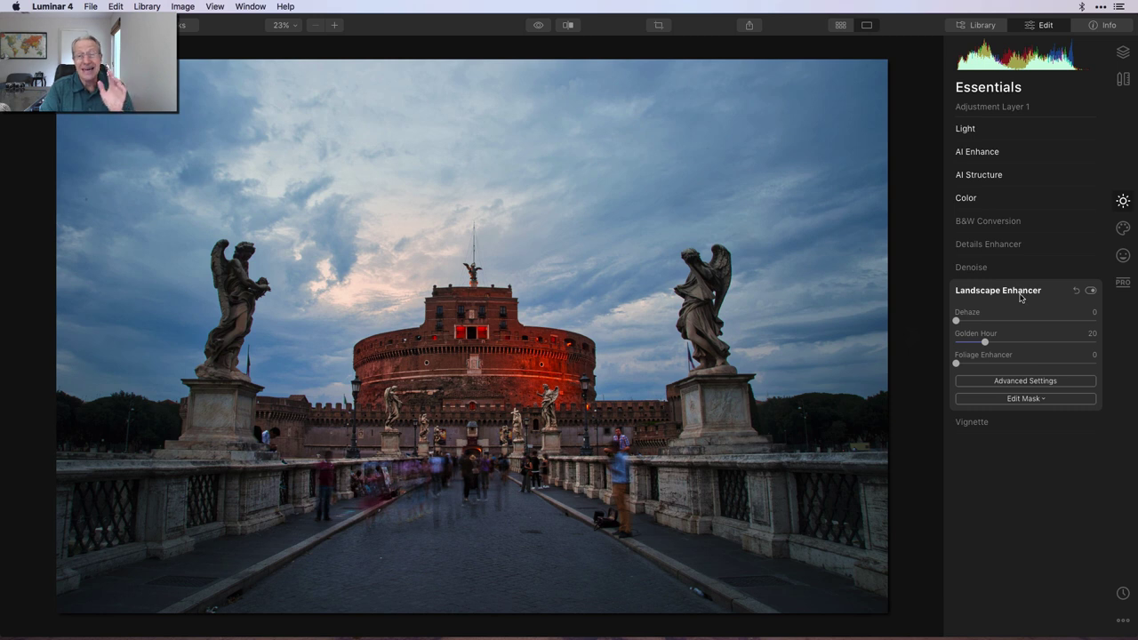
pyautogui.click(1123, 52)
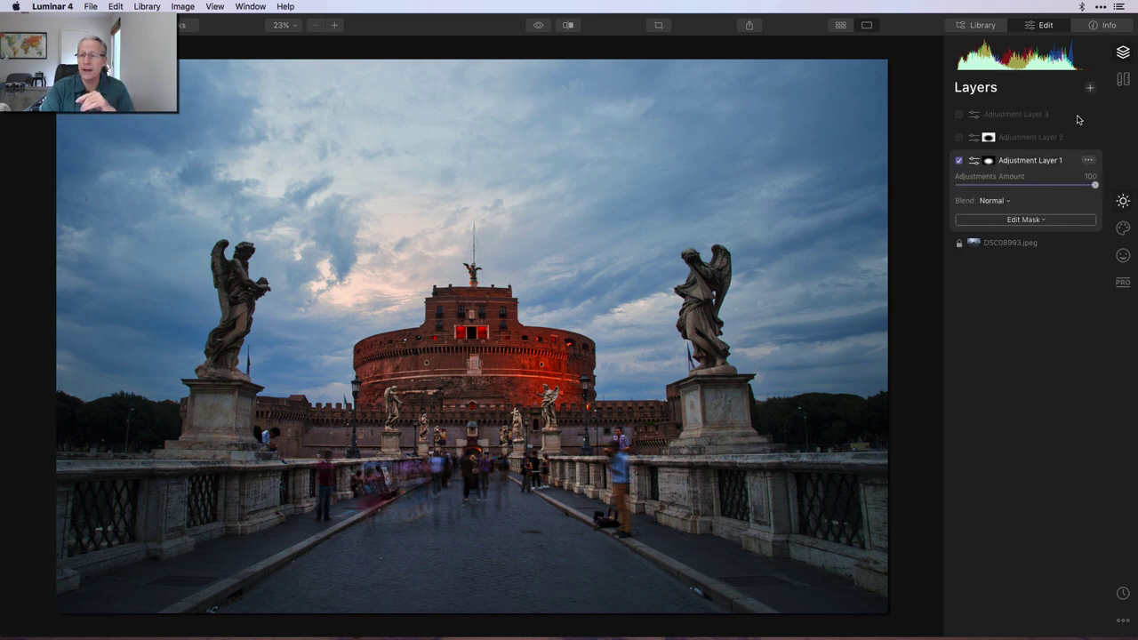
# - Copy Adjustment Layer 1's mask via Mask > Copy and enable Adjustment Layer 2
pyautogui.click(1089, 161)
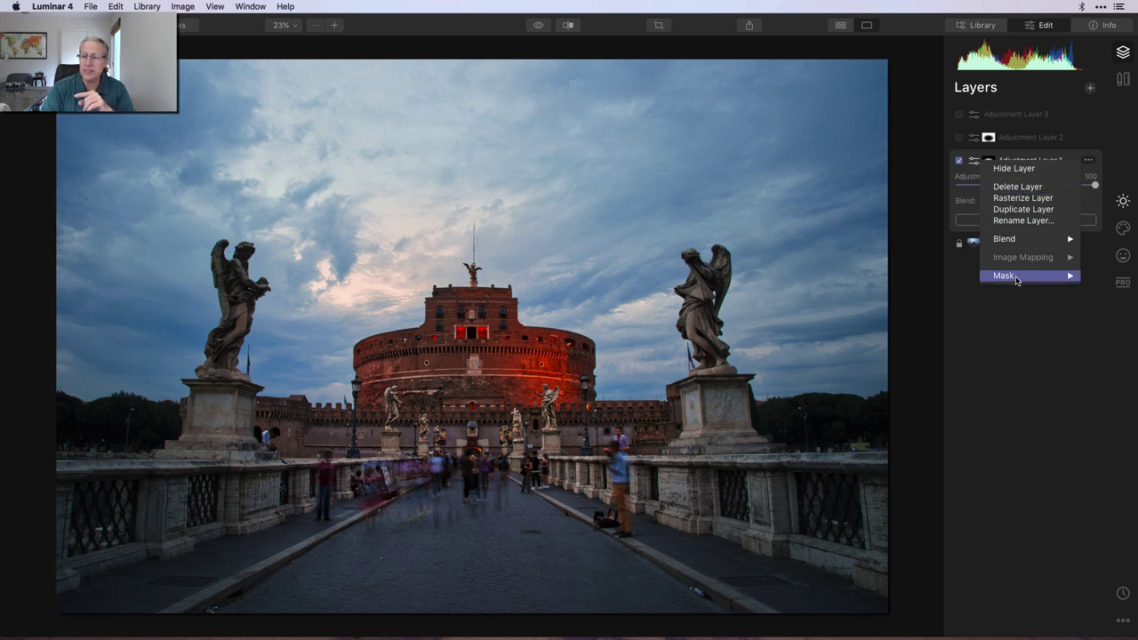
pyautogui.moveTo(1016, 278)
pyautogui.click(969, 321)
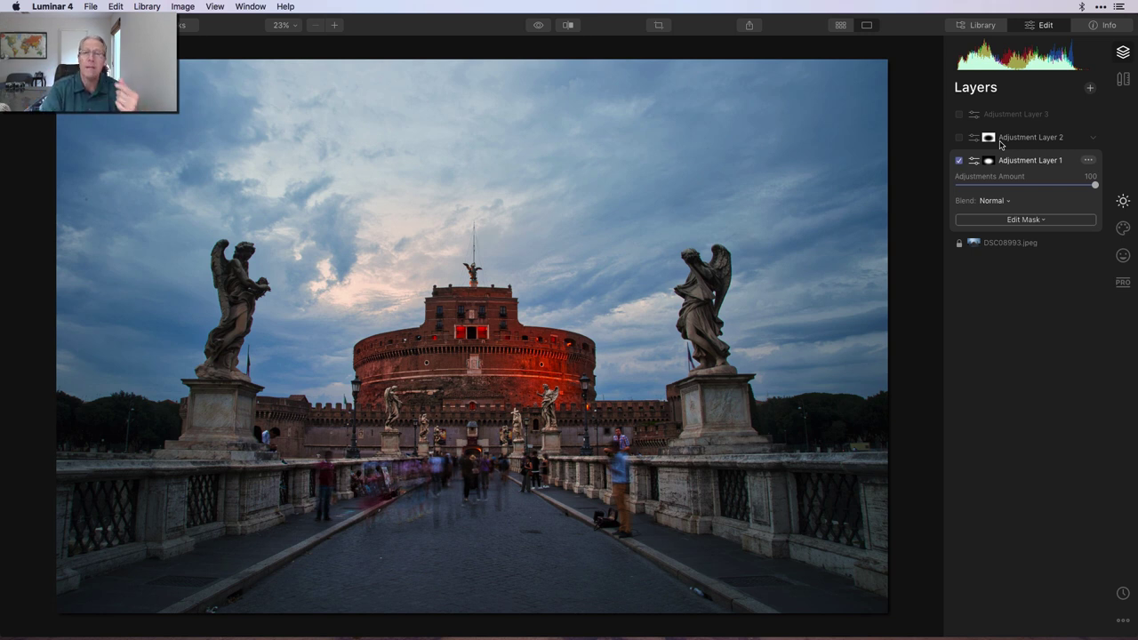
pyautogui.click(1022, 138)
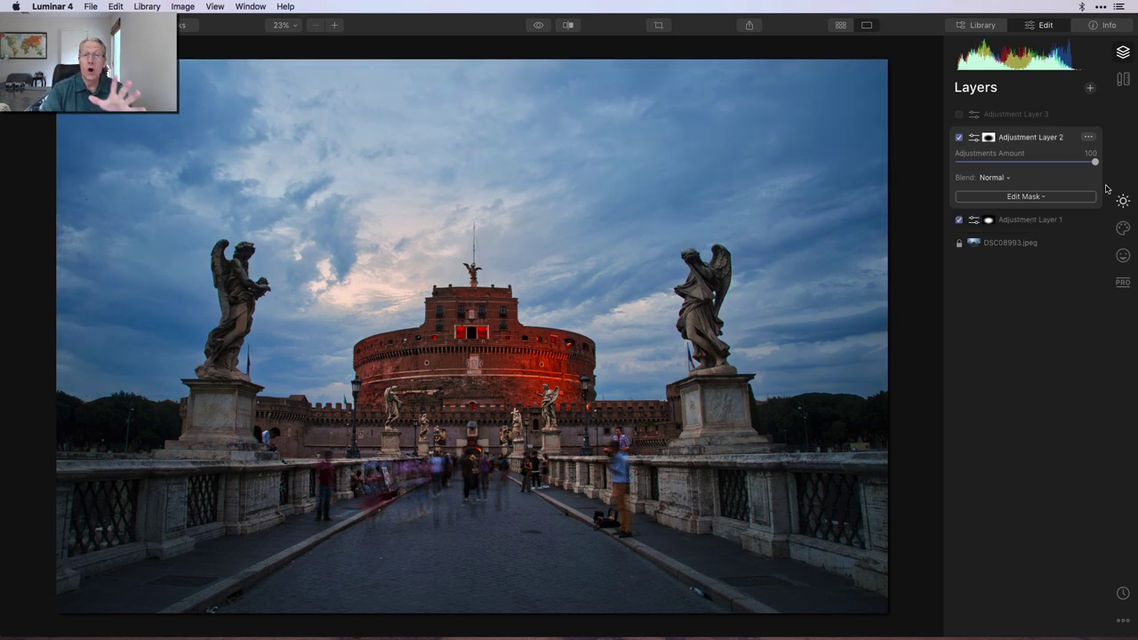
# - Brush Adjustment Layer 2's mask over the sky and areas outside the castle, then finish it
pyautogui.click(1014, 197)
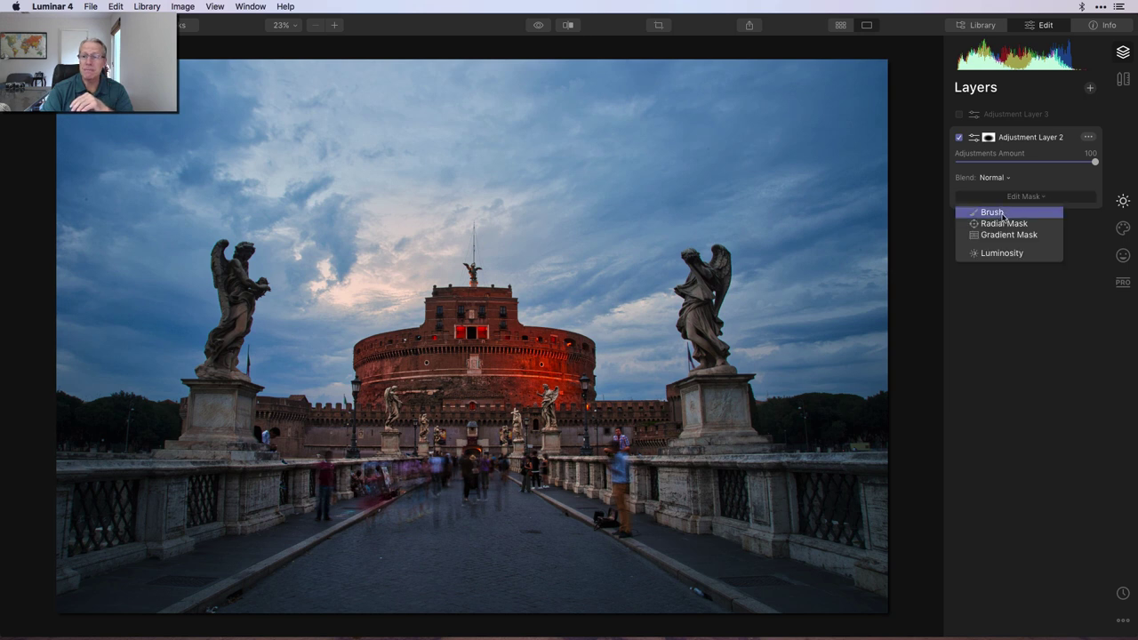
pyautogui.click(995, 214)
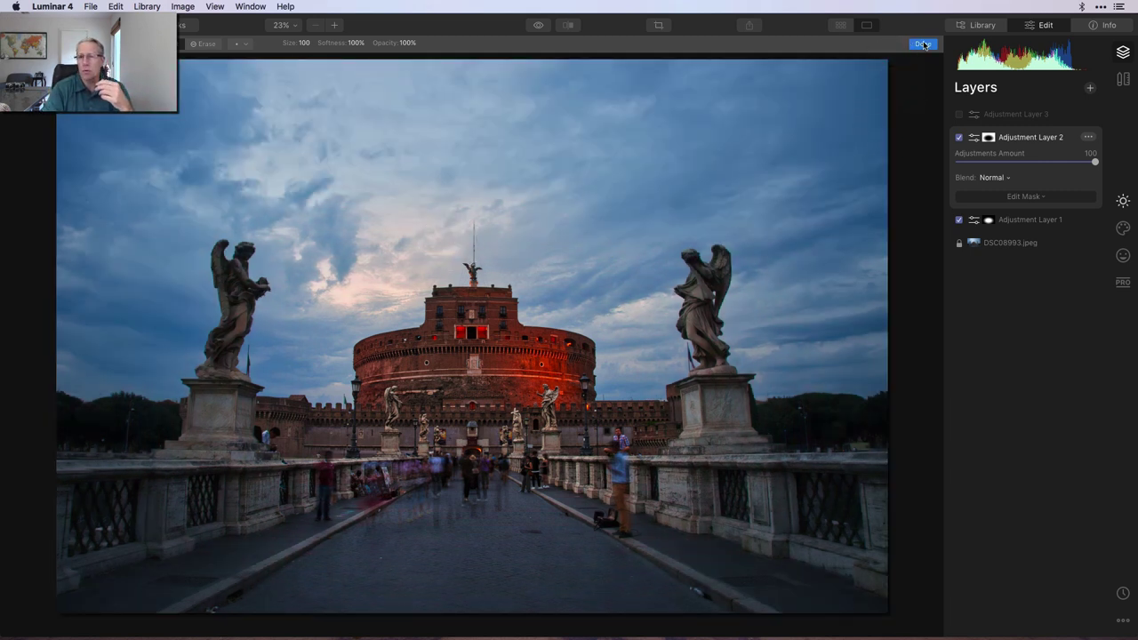
pyautogui.click(923, 44)
# - Show Adjustment Layer 2's Light settings: Temperature -18 and Highlights -40
pyautogui.click(1122, 201)
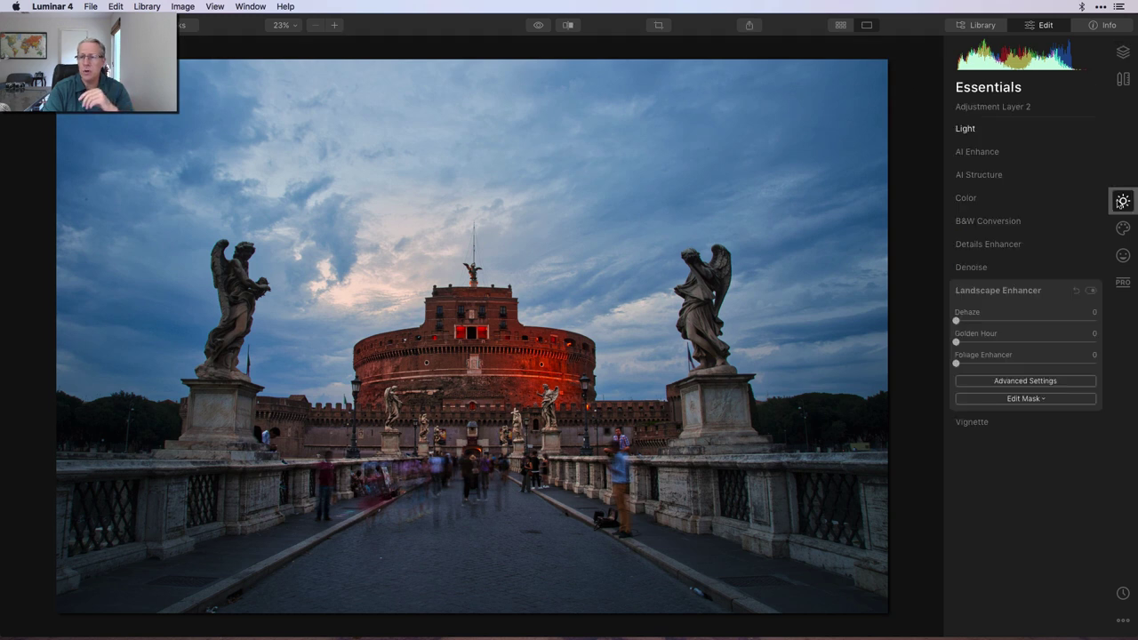
pyautogui.click(1004, 132)
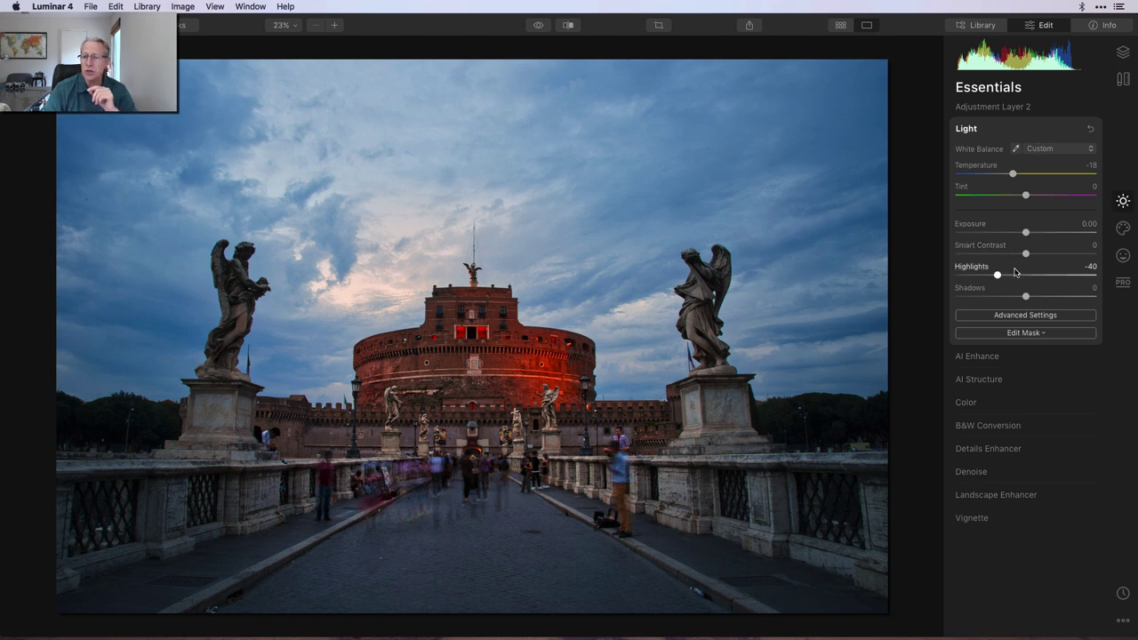
# - Enable Layer 2's AI Enhance with AI Sky Enhancer 20, comparing it off and on
pyautogui.click(1010, 357)
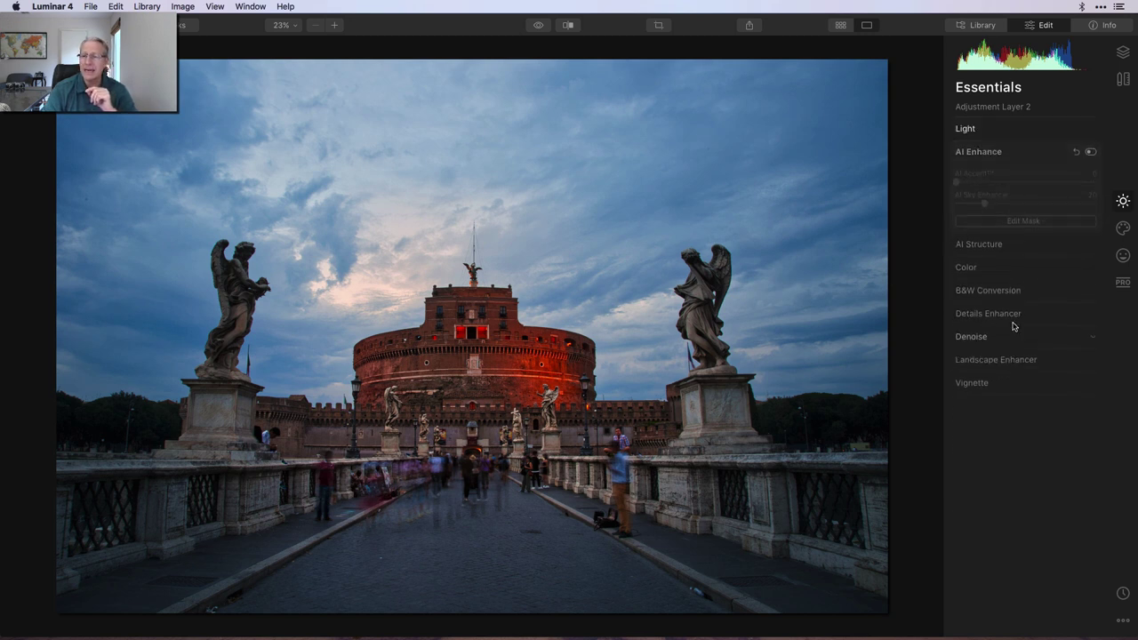
pyautogui.click(1092, 152)
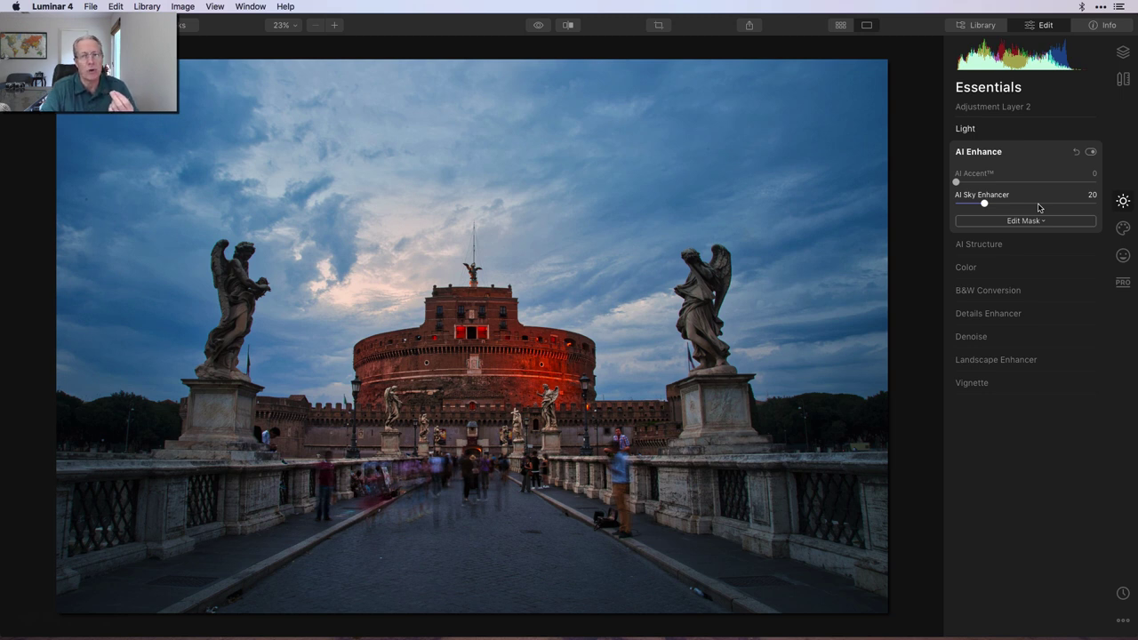
pyautogui.click(1091, 152)
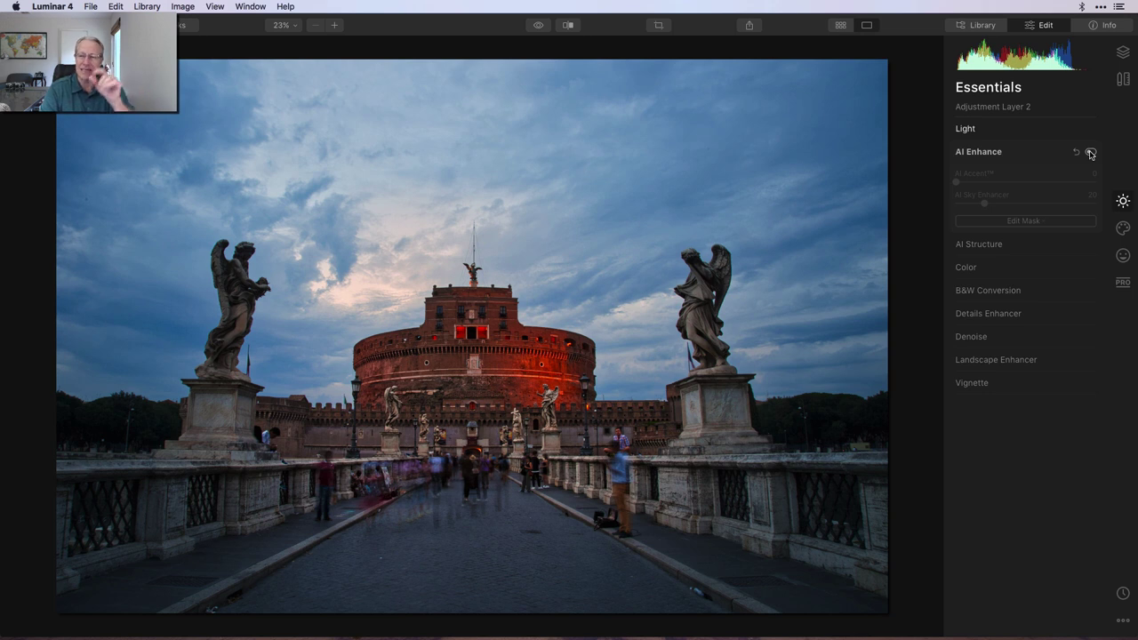
pyautogui.click(1091, 153)
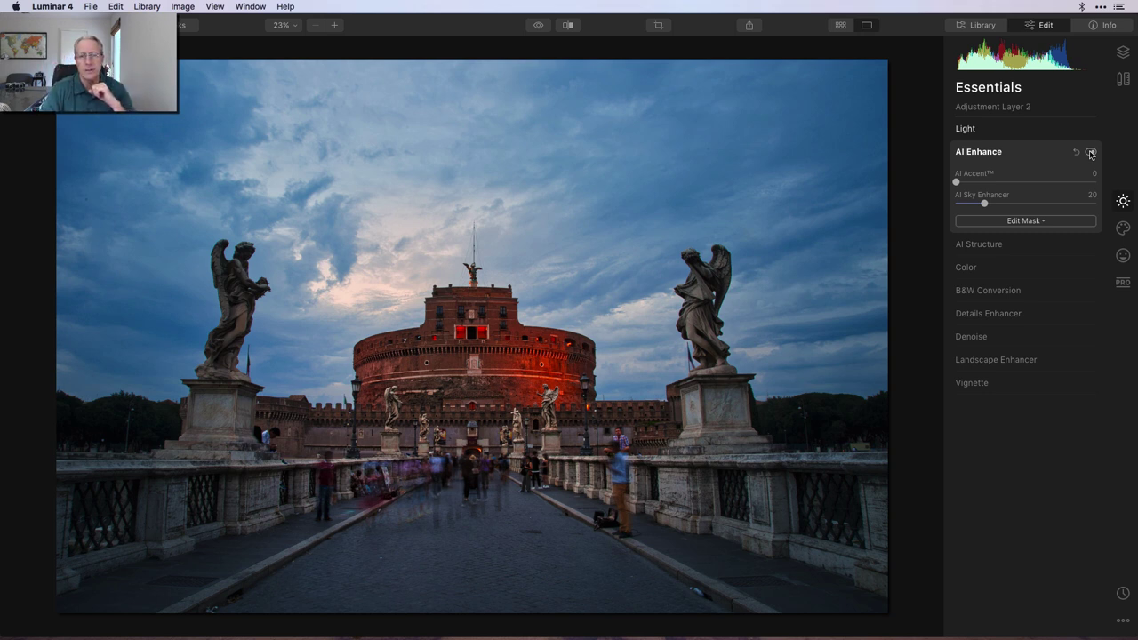
pyautogui.click(1020, 246)
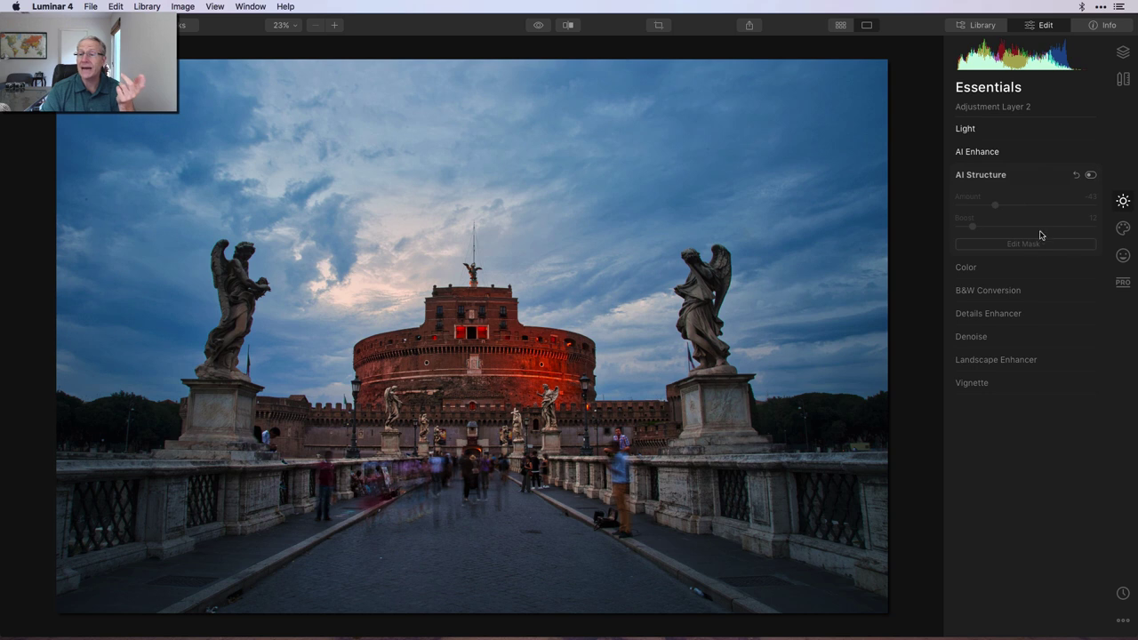
# - Enable AI Structure on Adjustment Layer 2 at Amount -43 and Boost 12
pyautogui.click(1092, 175)
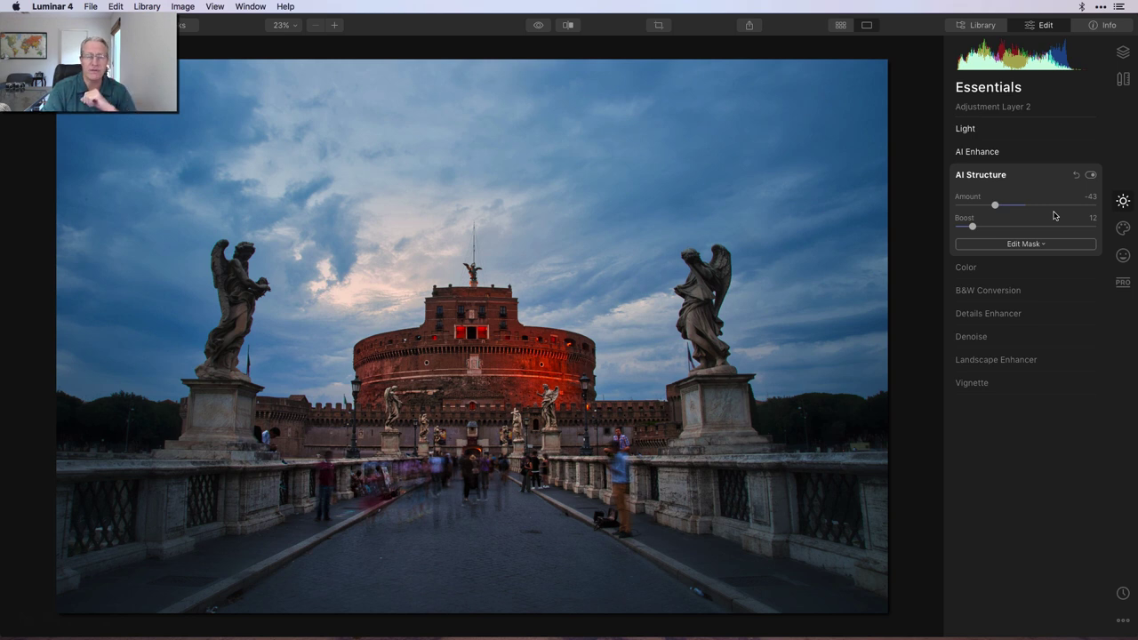
pyautogui.click(1029, 267)
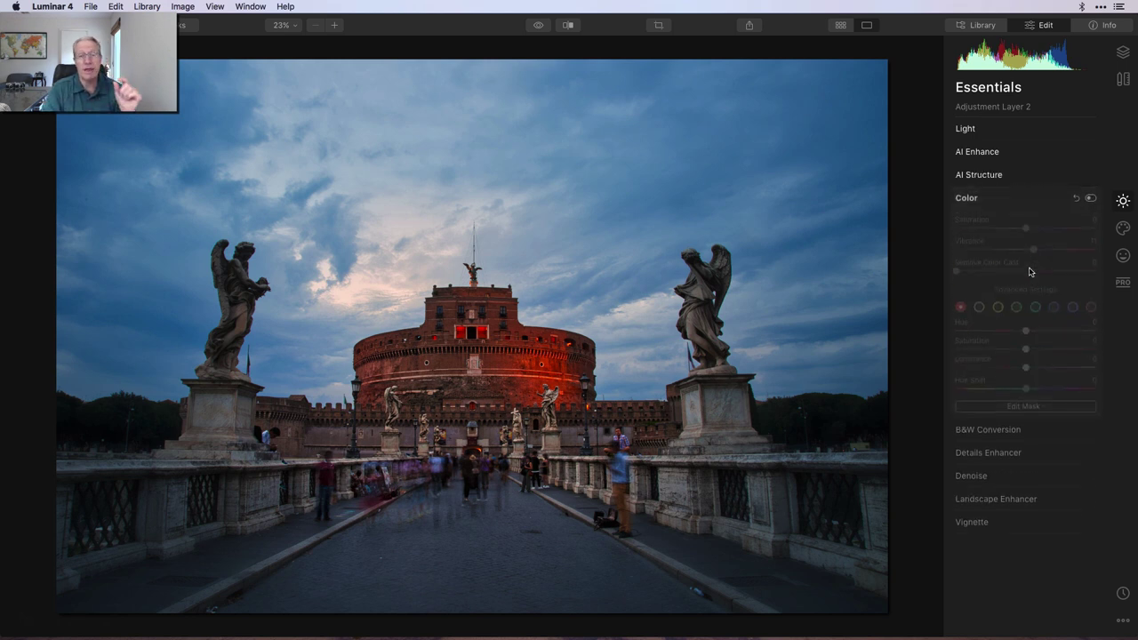
# - Turn on Color for Adjustment Layer 2, set blue Luminance to -20, and compare before/after
pyautogui.click(1091, 199)
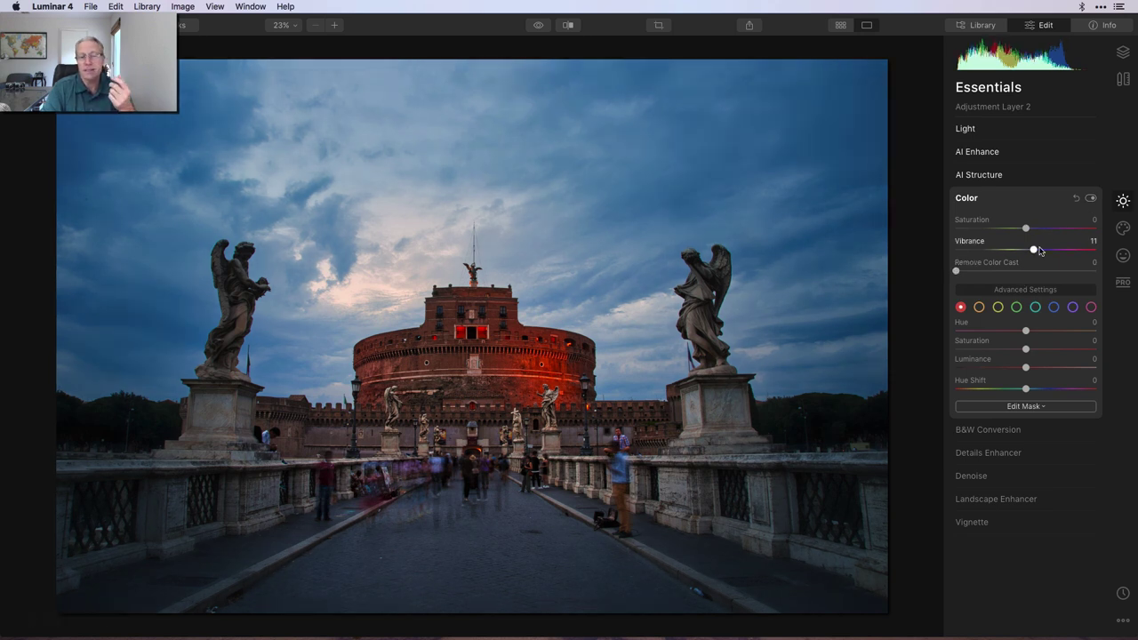
pyautogui.click(1054, 307)
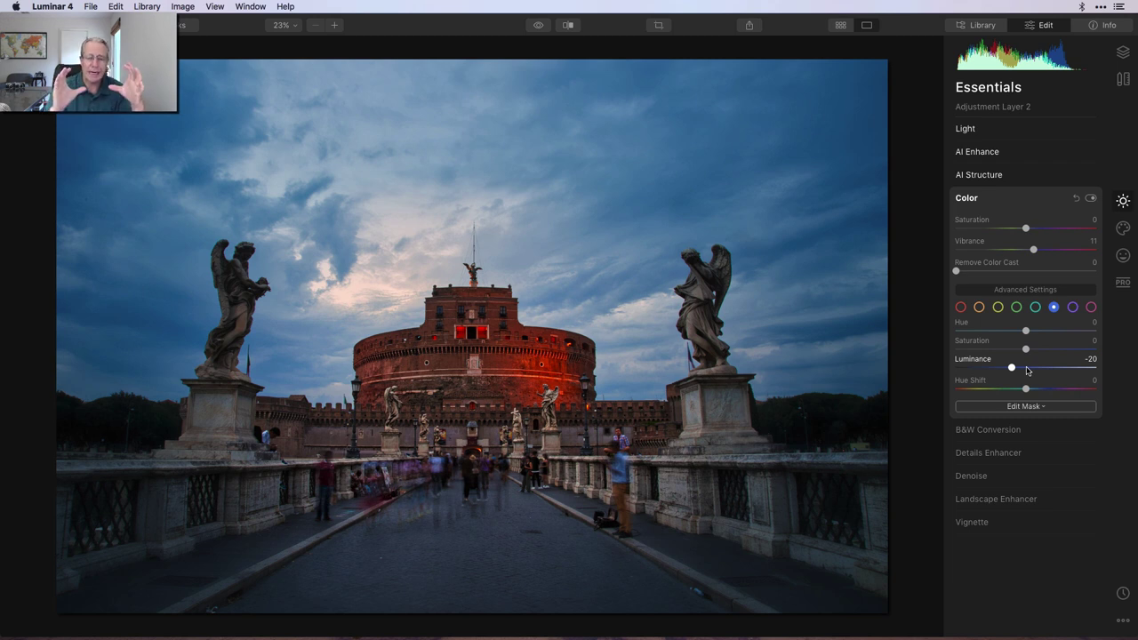
pyautogui.click(1090, 198)
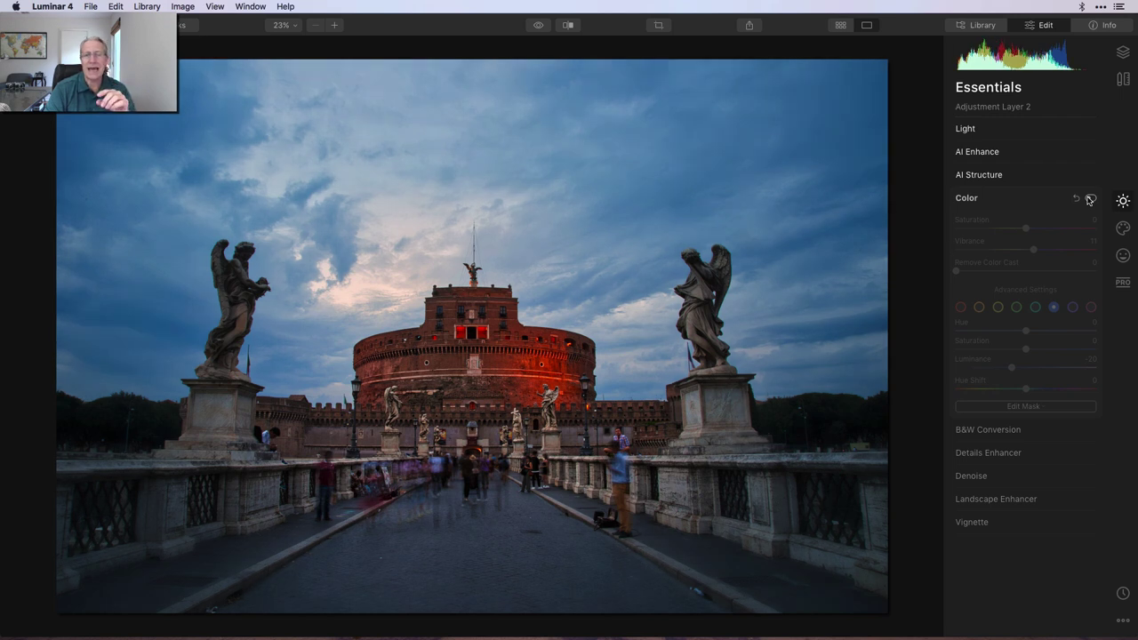
pyautogui.click(1090, 200)
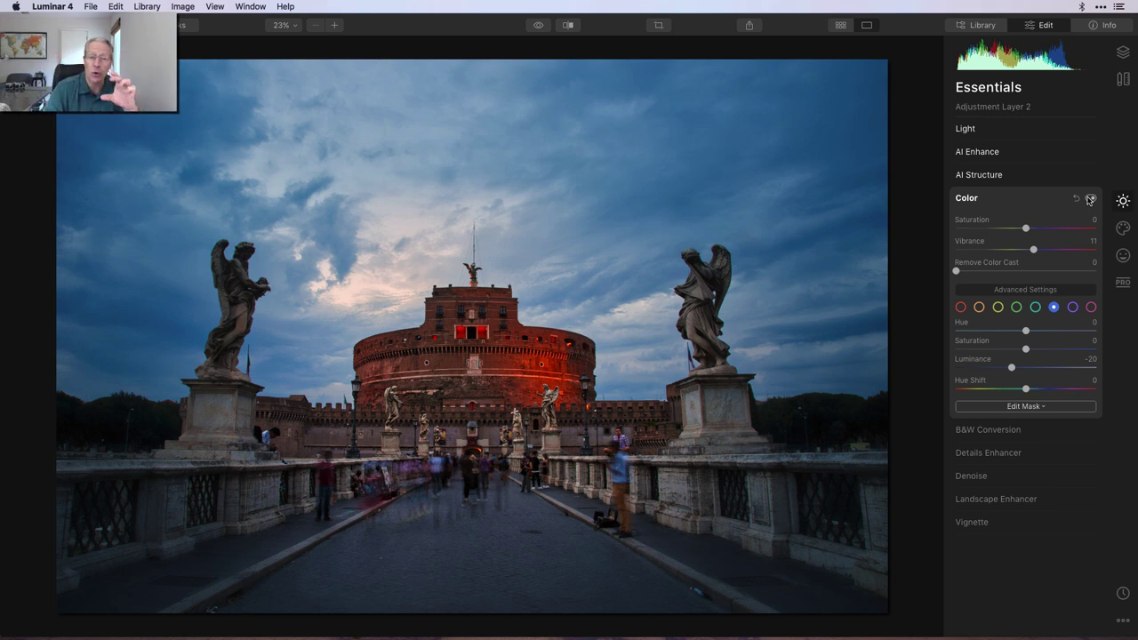
pyautogui.click(1051, 205)
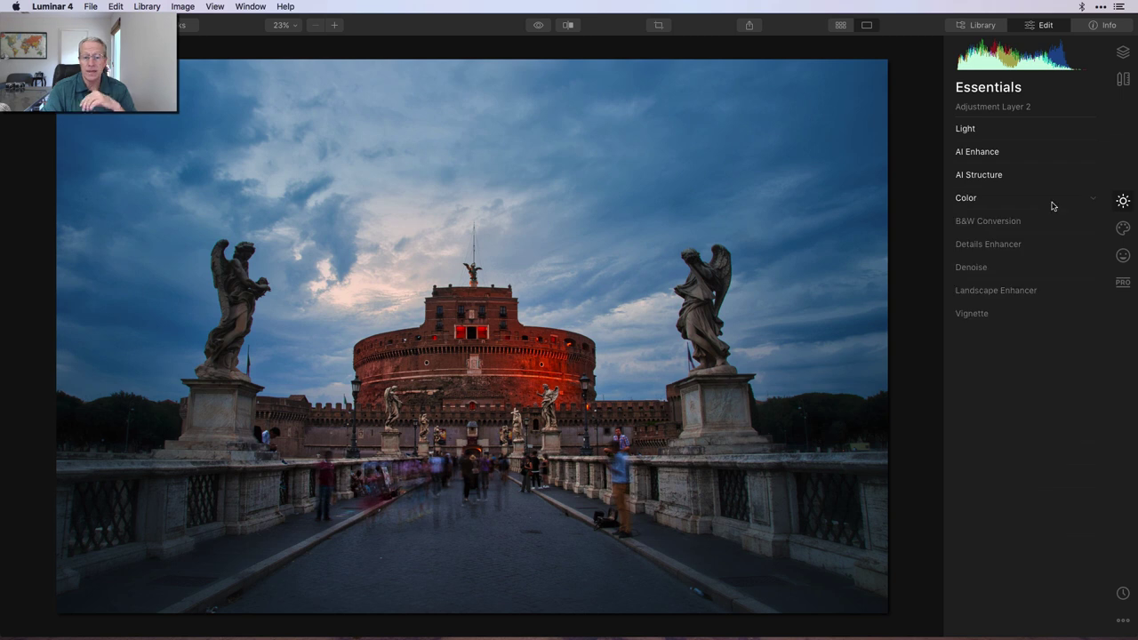
# - In the Layers panel, enable and select Adjustment Layer 3
pyautogui.click(1124, 53)
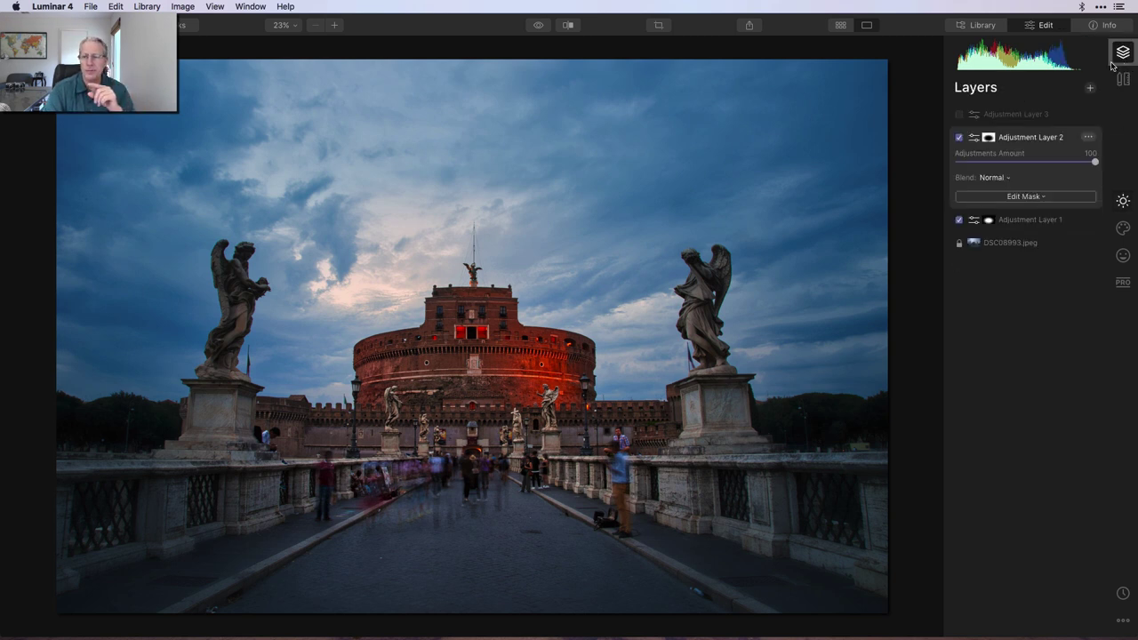
pyautogui.click(960, 117)
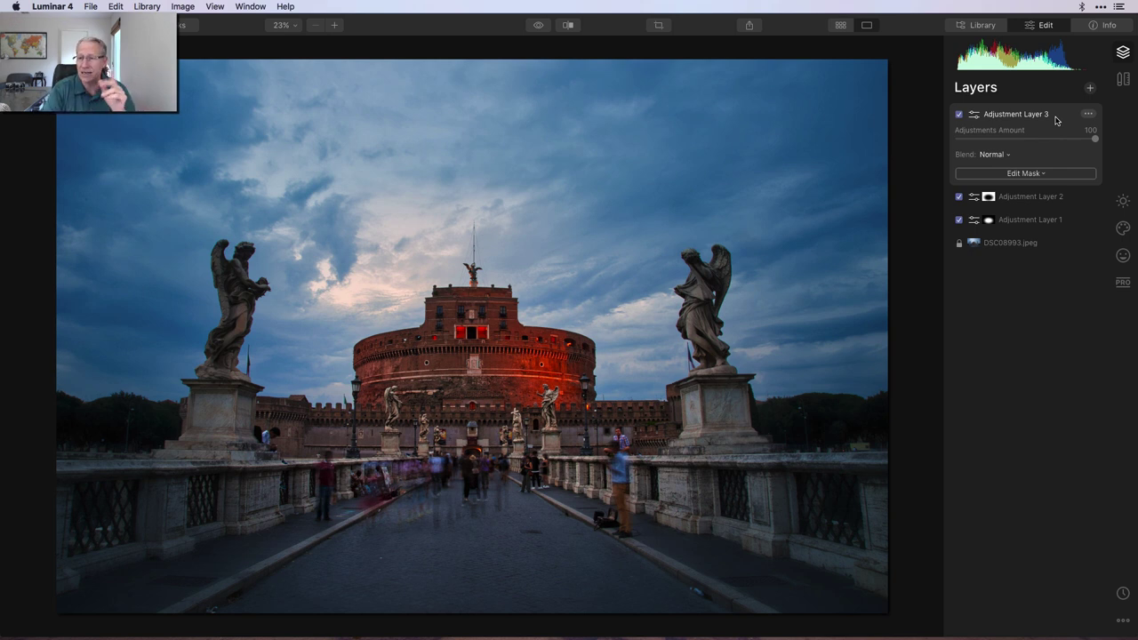
# - Add AI Structure at Amount 30 to Adjustment Layer 3, limited by a brush-painted mask, and compare
pyautogui.click(1123, 201)
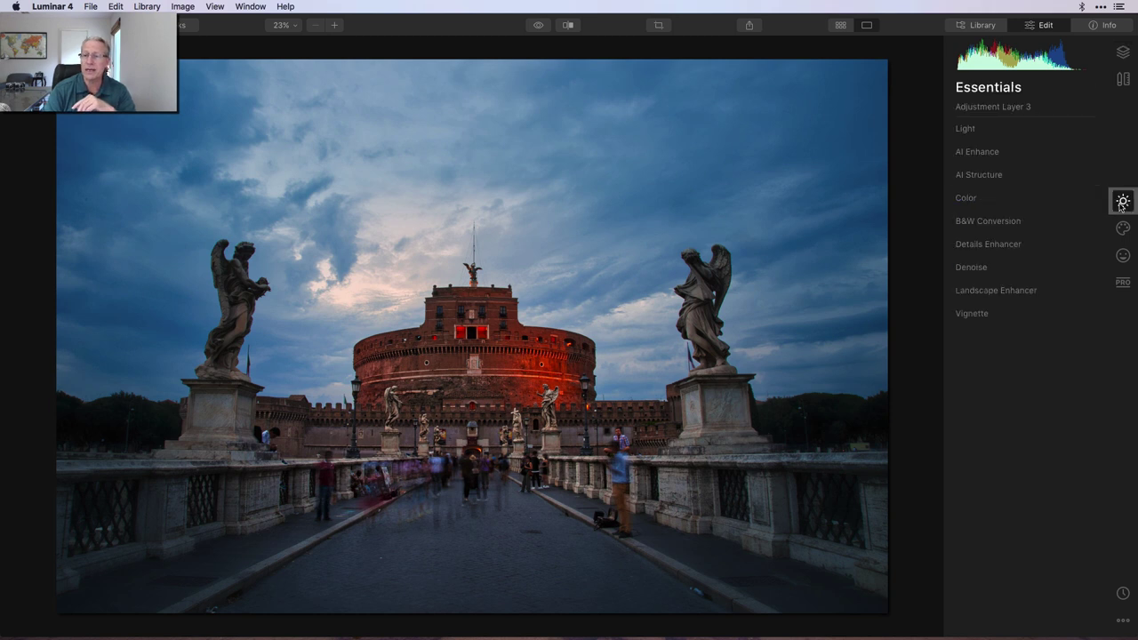
pyautogui.click(994, 177)
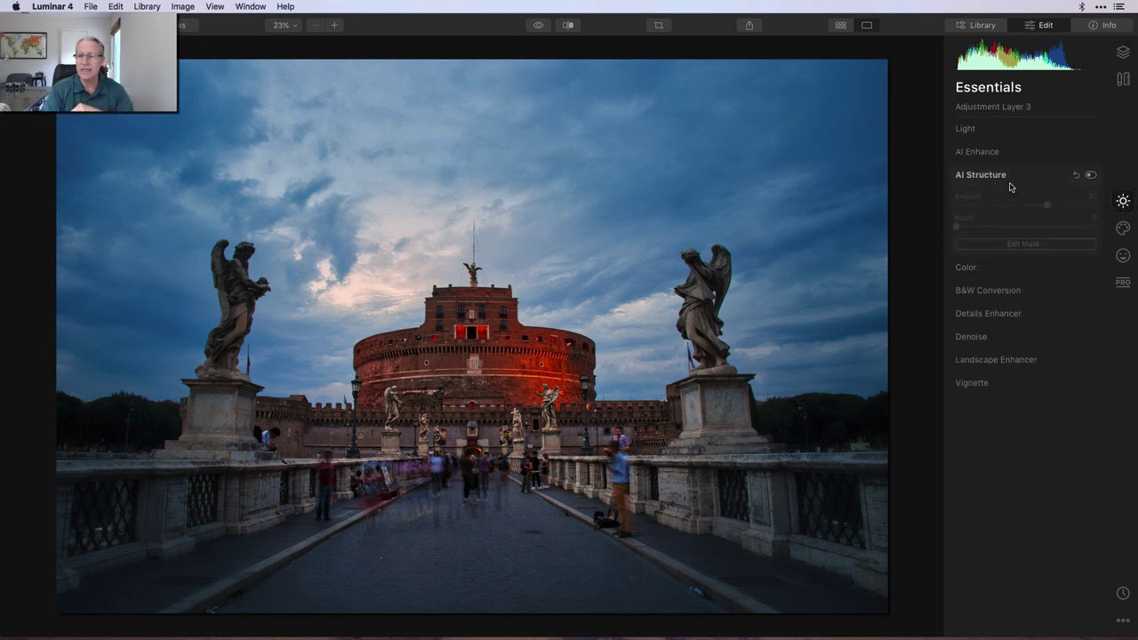
pyautogui.click(1091, 175)
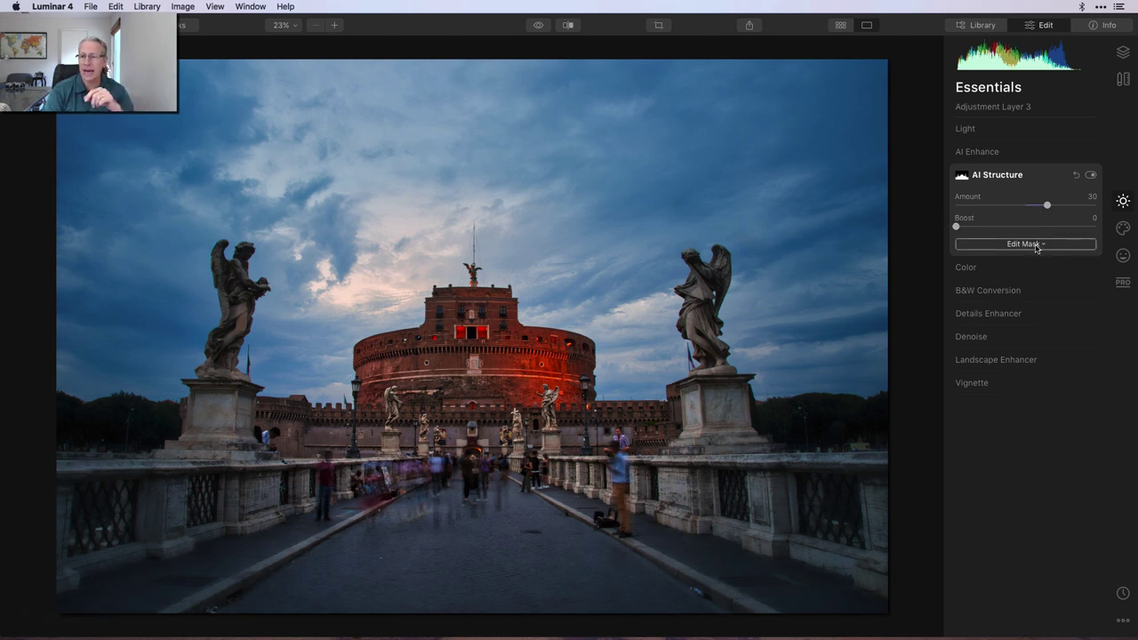
pyautogui.click(1038, 244)
pyautogui.click(992, 259)
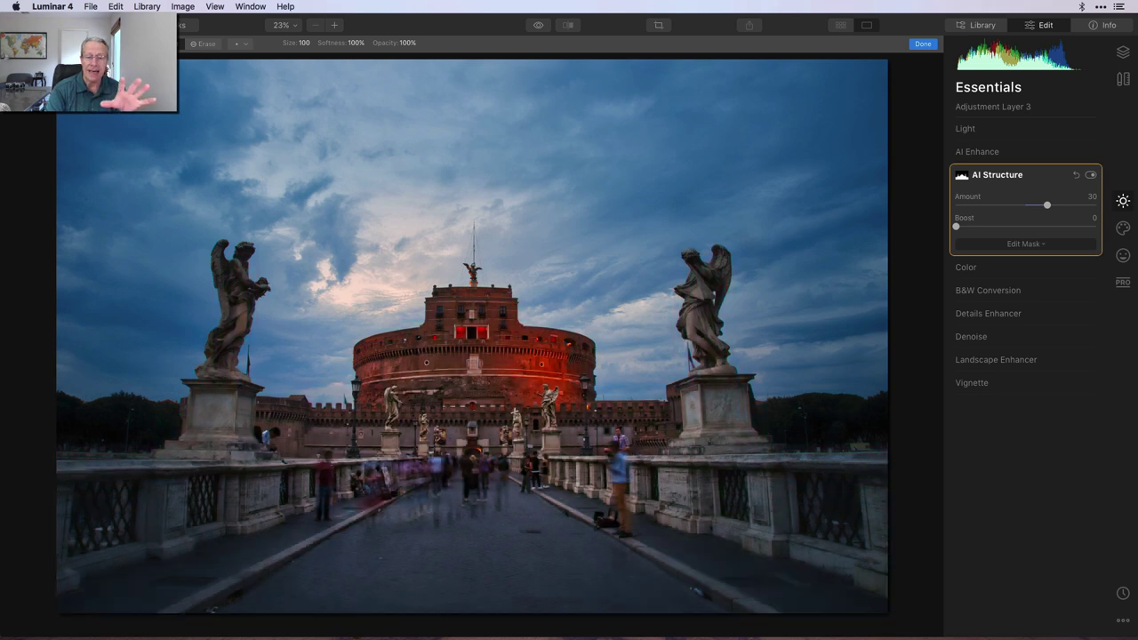
pyautogui.click(920, 44)
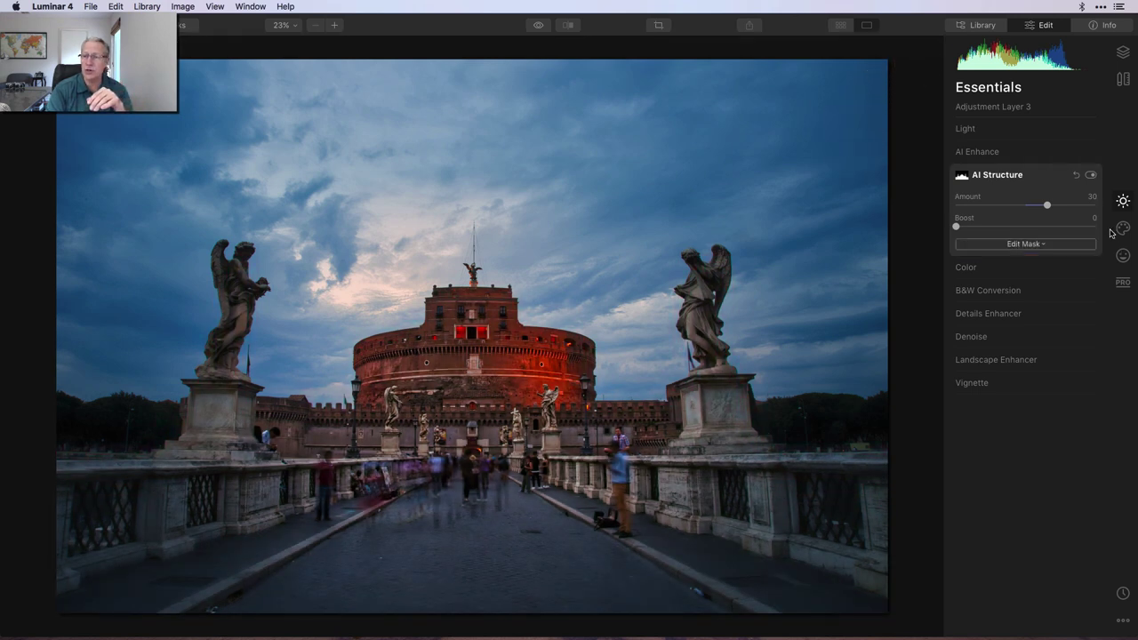
pyautogui.click(1090, 175)
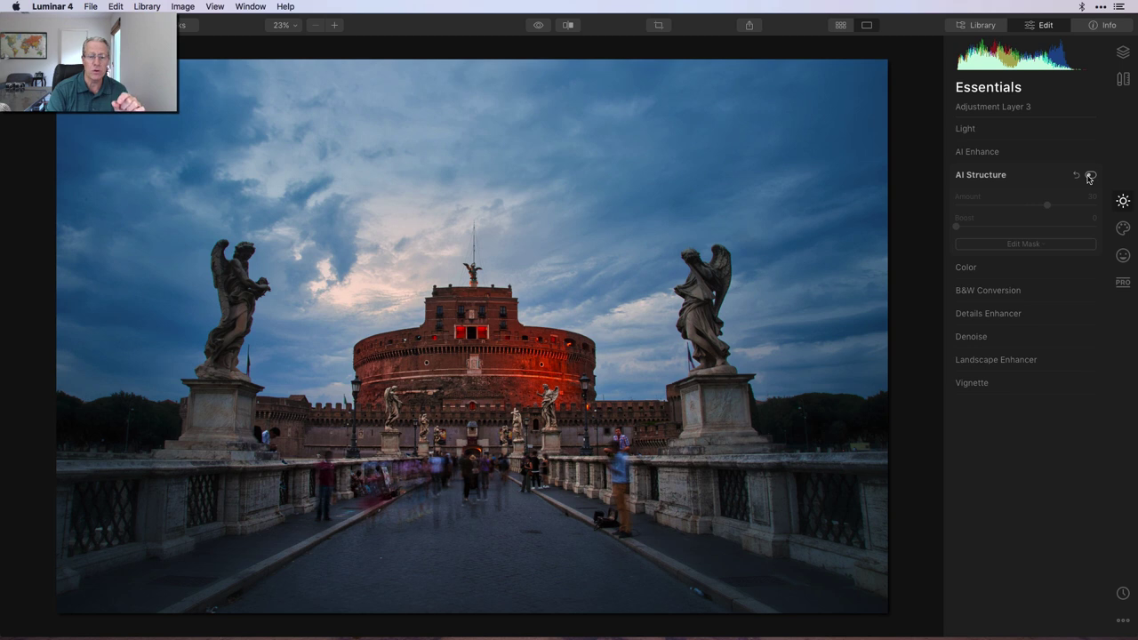
pyautogui.click(1090, 176)
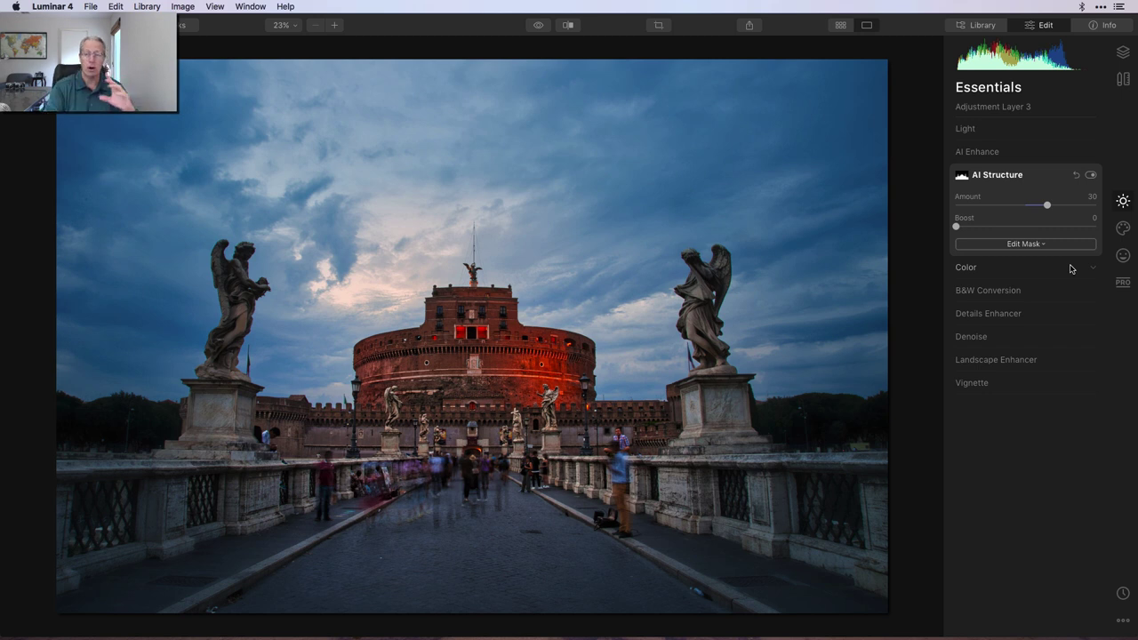
# - Enable Dodge & Burn on Adjustment Layer 3, comparing it and the whole edit against the original
pyautogui.click(1123, 282)
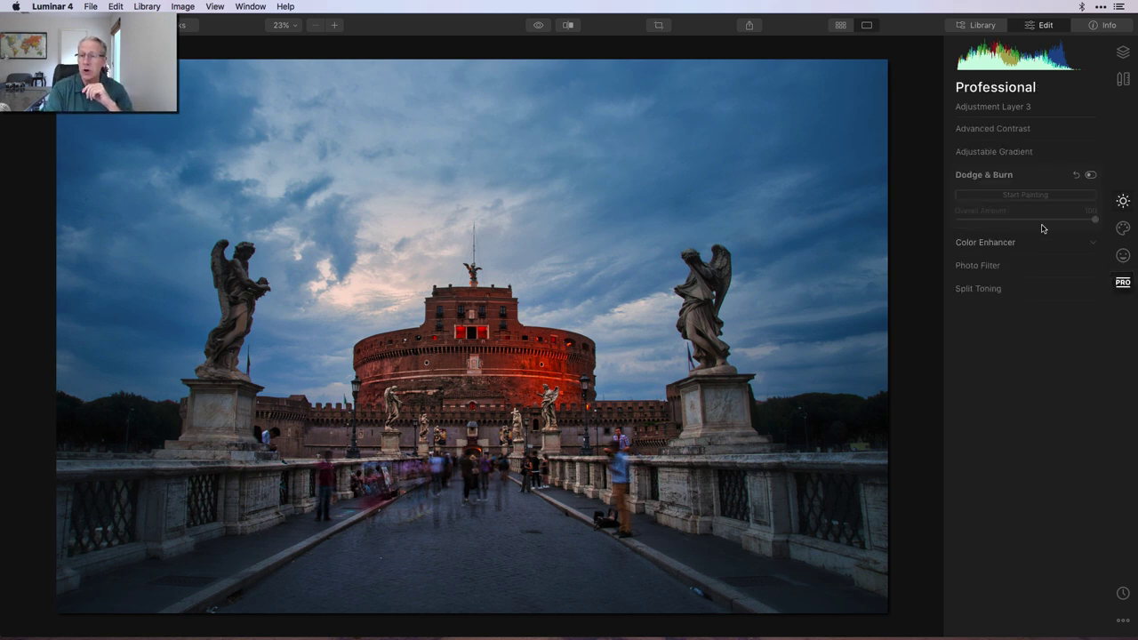
pyautogui.click(1090, 176)
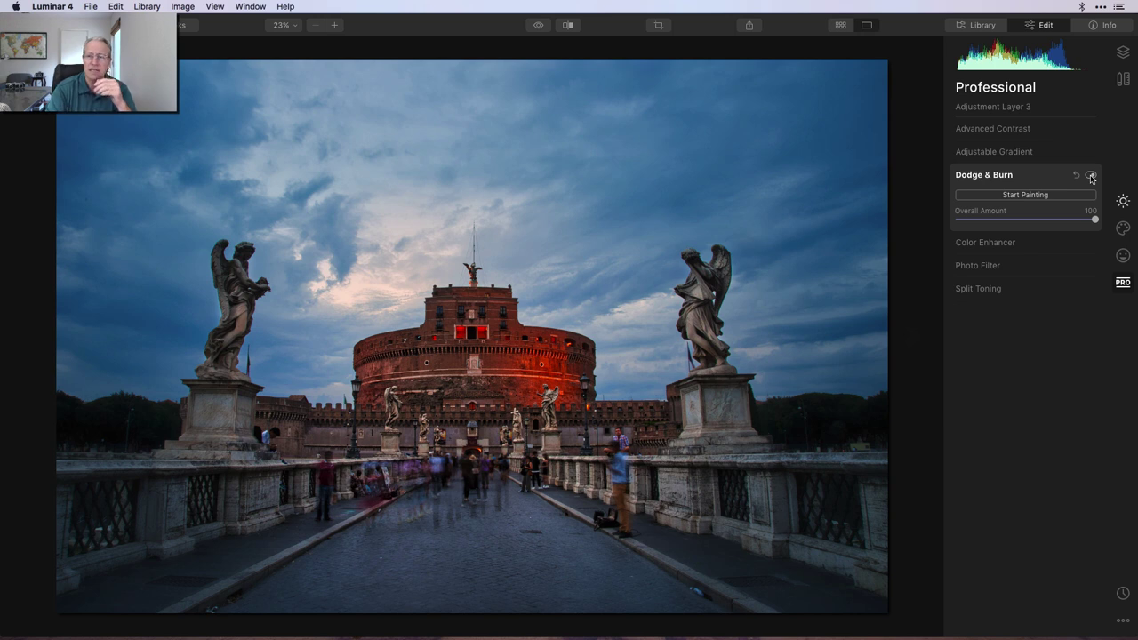
pyautogui.click(1091, 176)
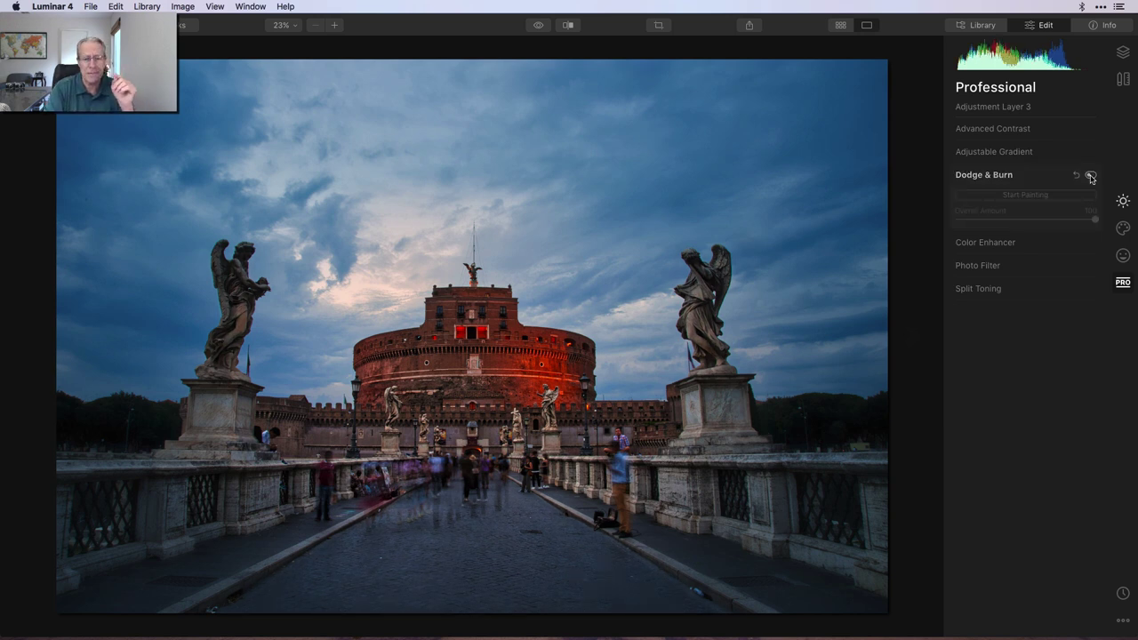
pyautogui.click(1091, 176)
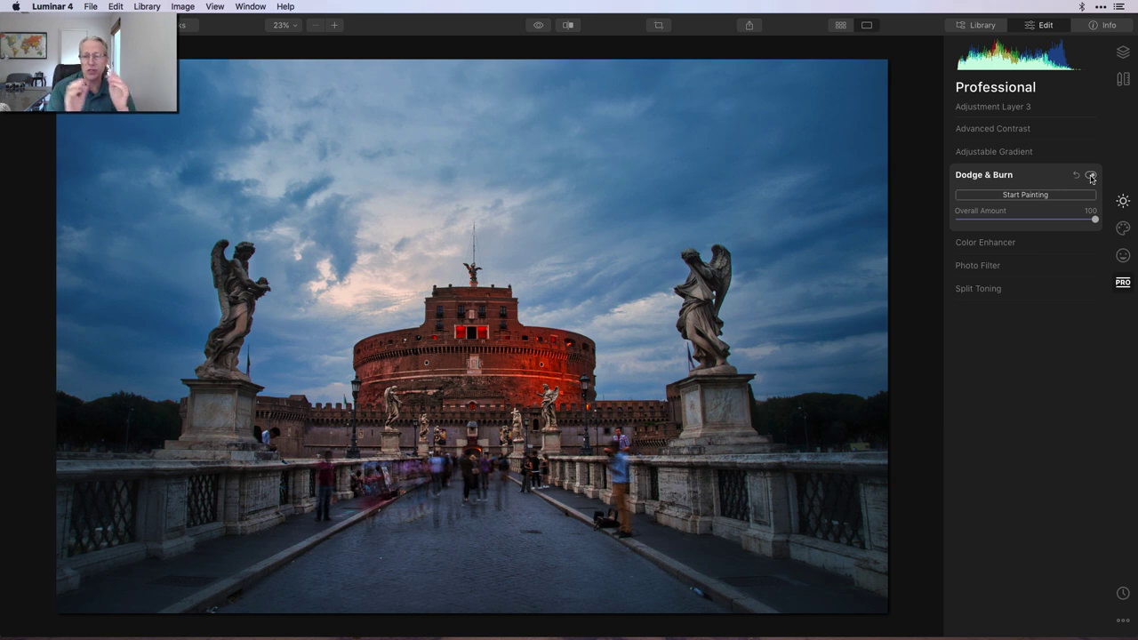
pyautogui.click(1091, 177)
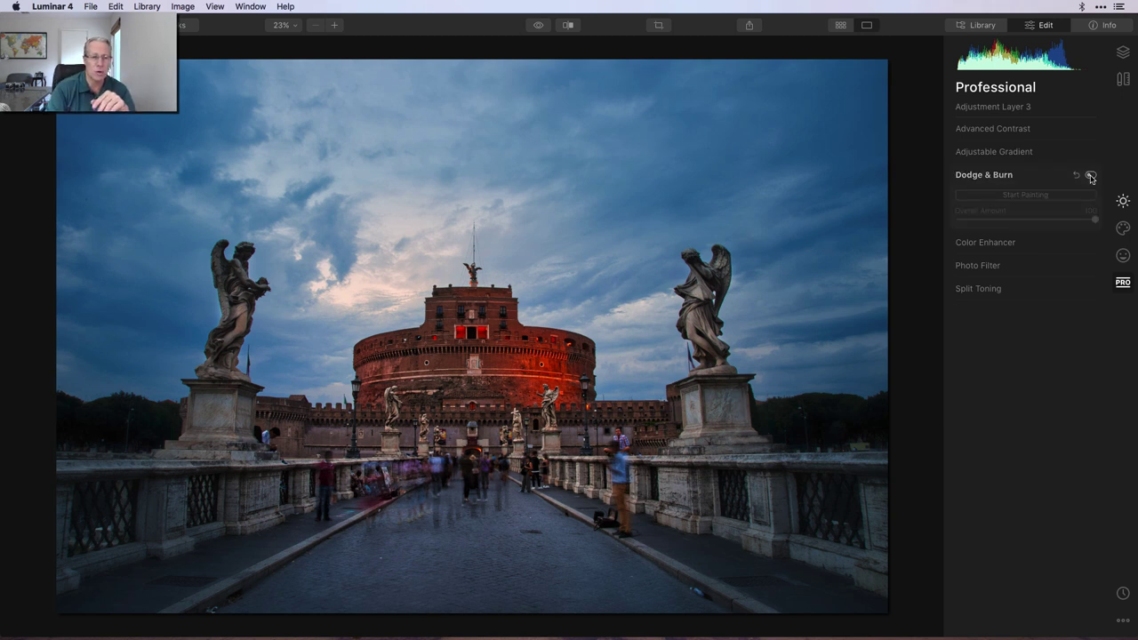
pyautogui.click(1091, 177)
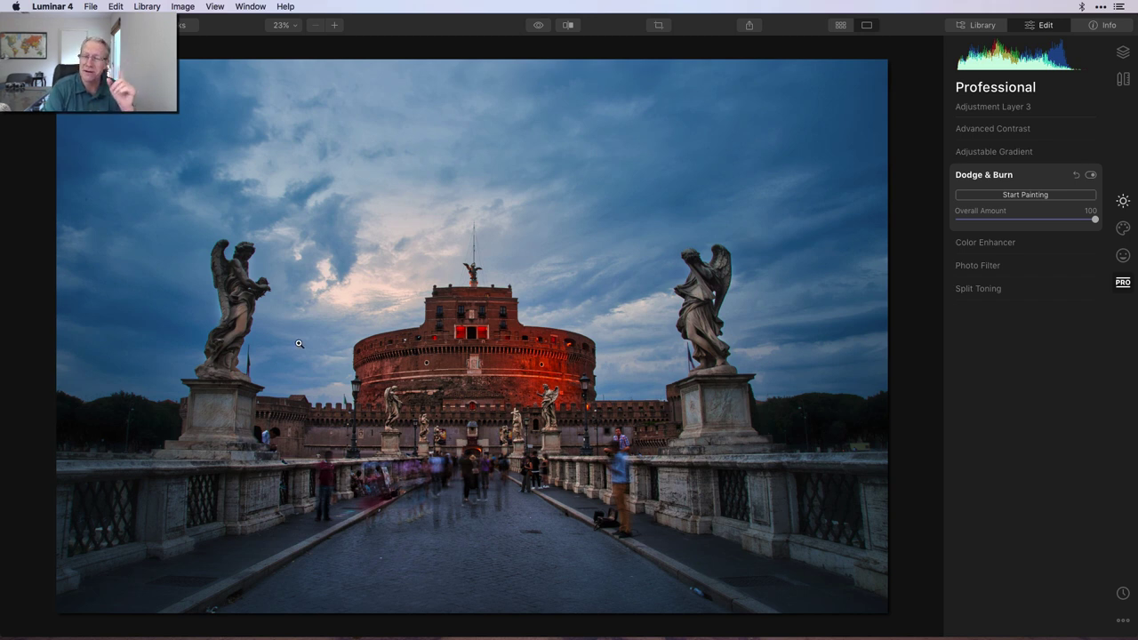
pyautogui.click(1027, 174)
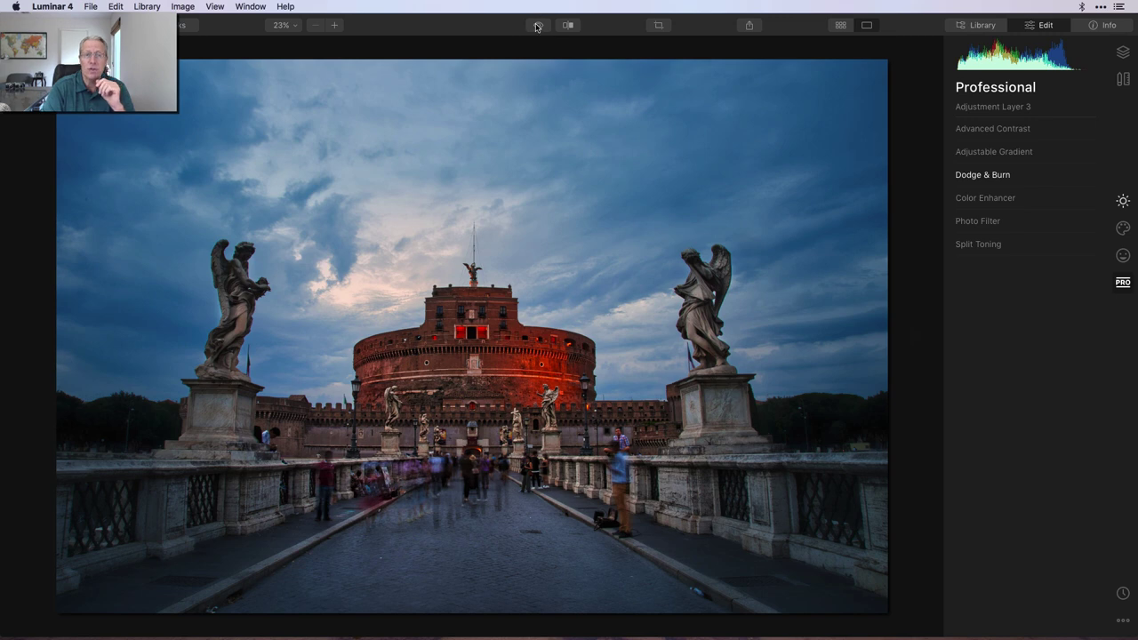
pyautogui.click(538, 26)
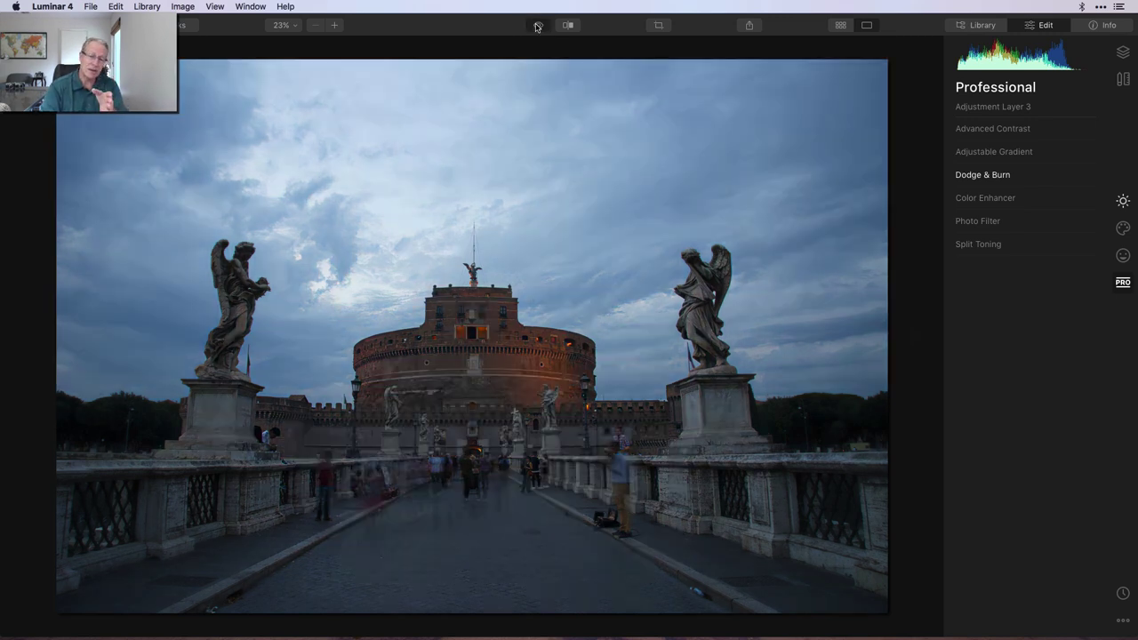
pyautogui.click(538, 26)
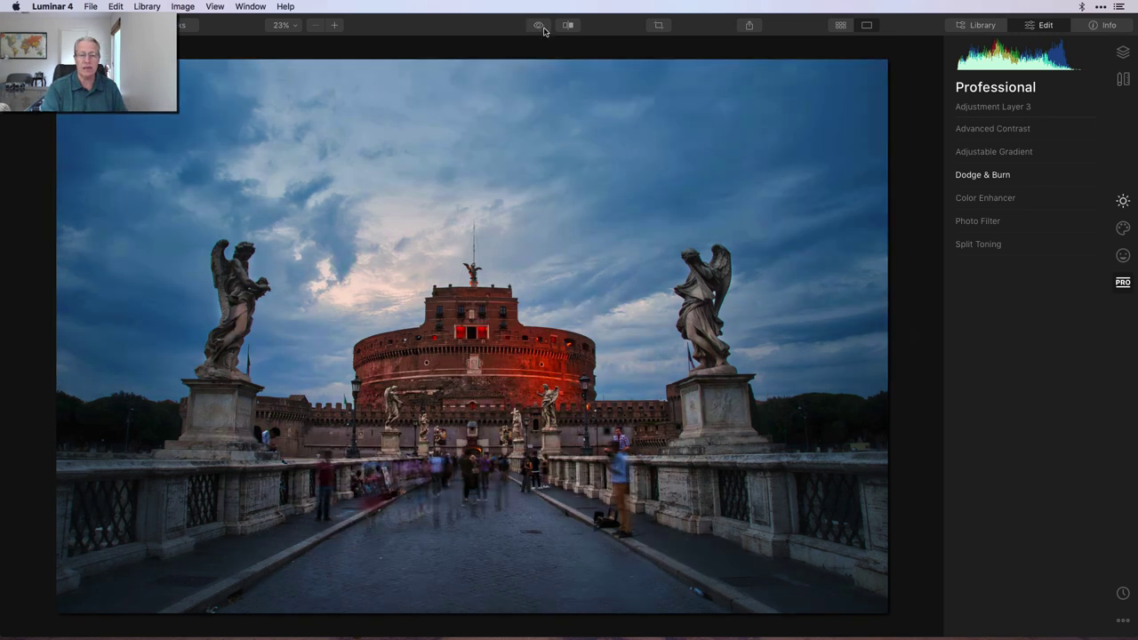
pyautogui.click(567, 25)
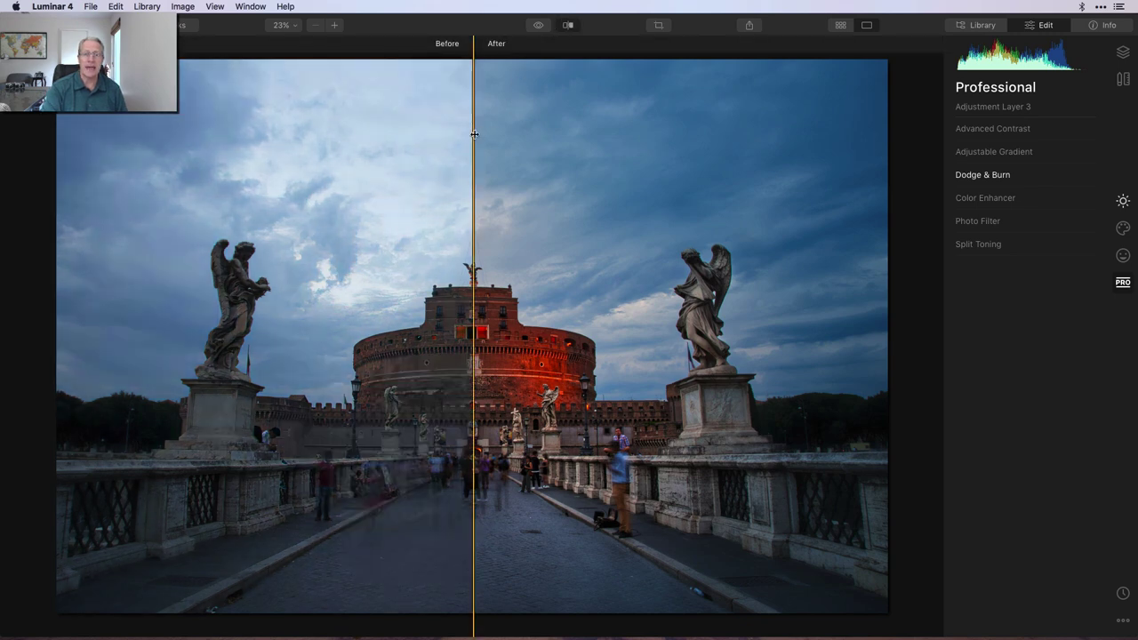
pyautogui.moveTo(474, 135); pyautogui.dragTo(327, 162)
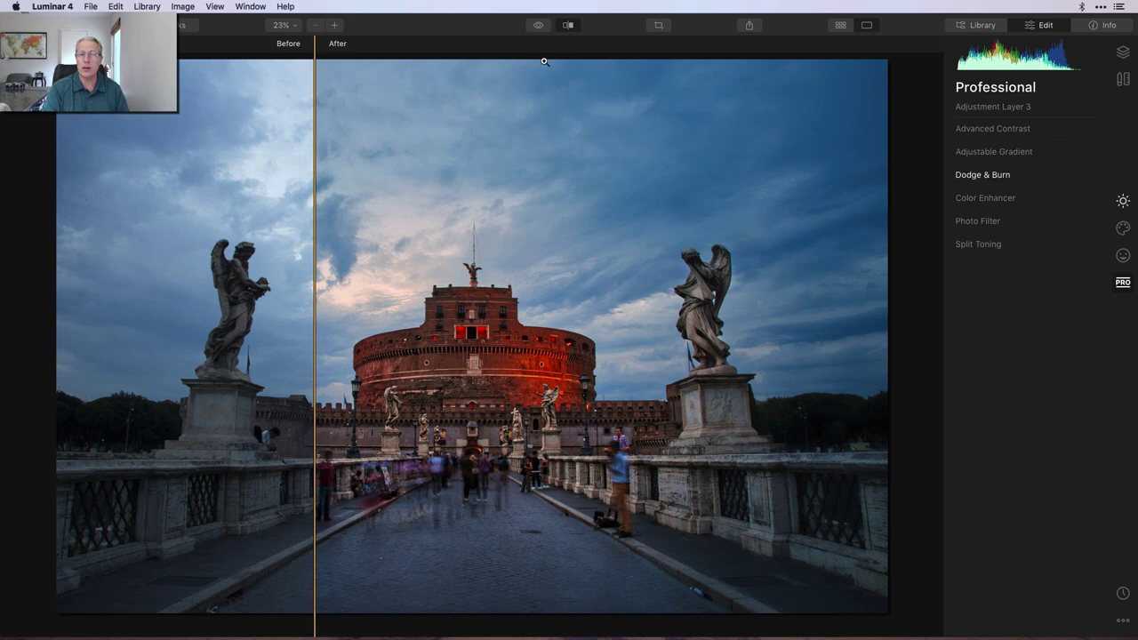
pyautogui.click(567, 25)
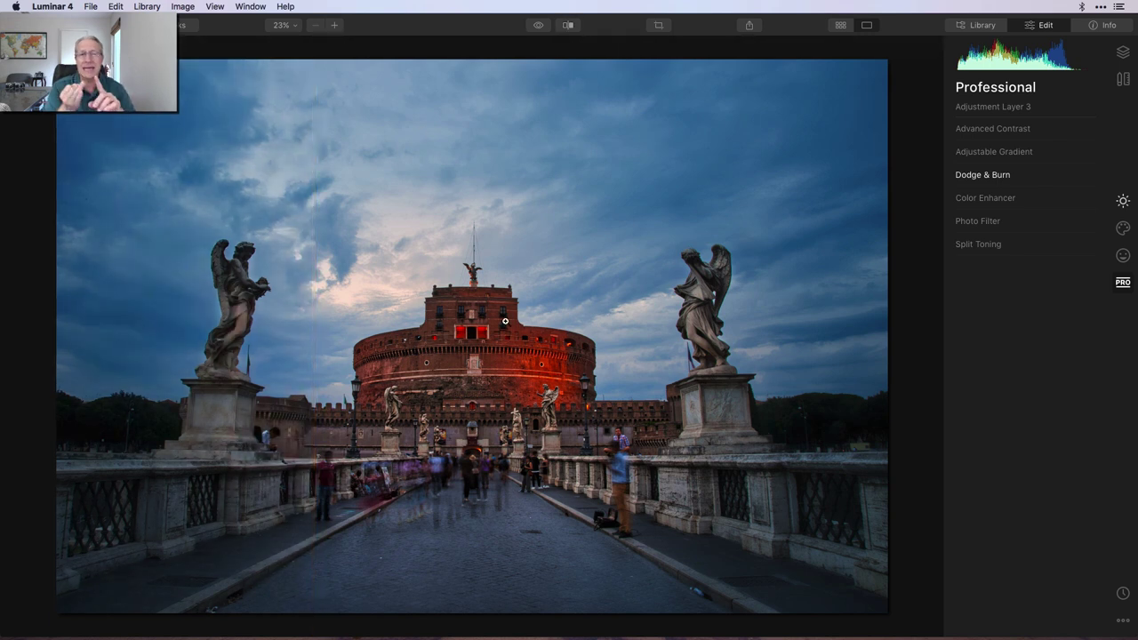